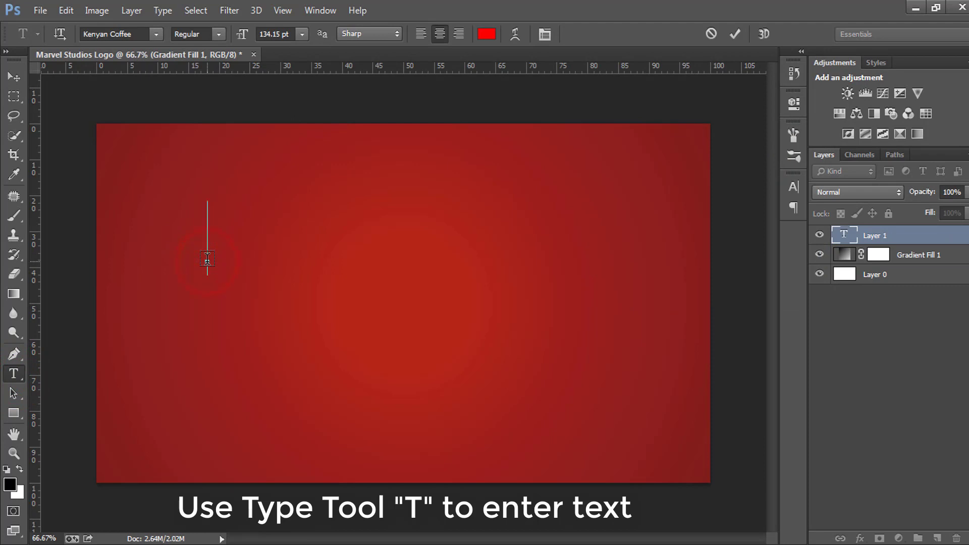
Step: Enter the text STUDIOS at 150 pt and move it just right of the canvas centre
left_click(277, 35)
type("150")
key("Return")
type("st")
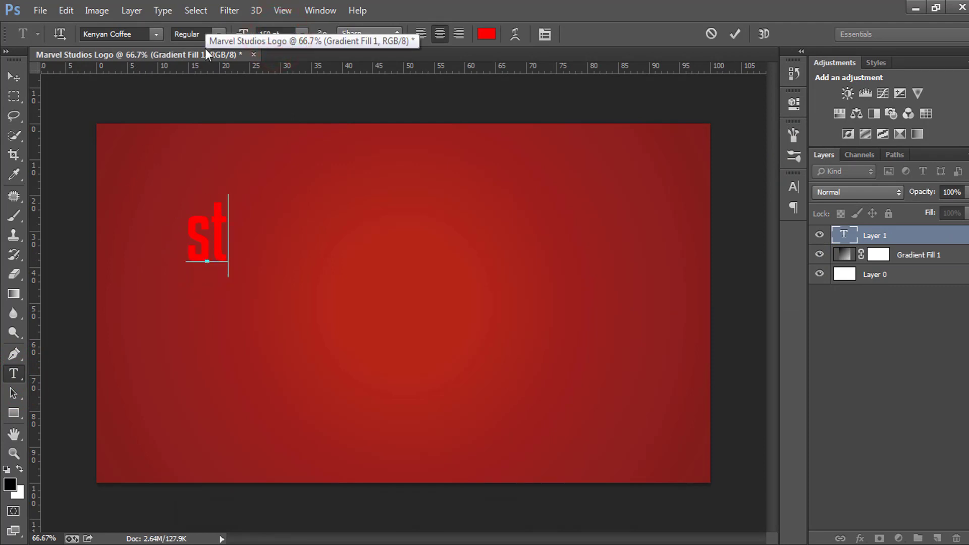
key("BackSpace")
key("BackSpace")
type("STUDIOS")
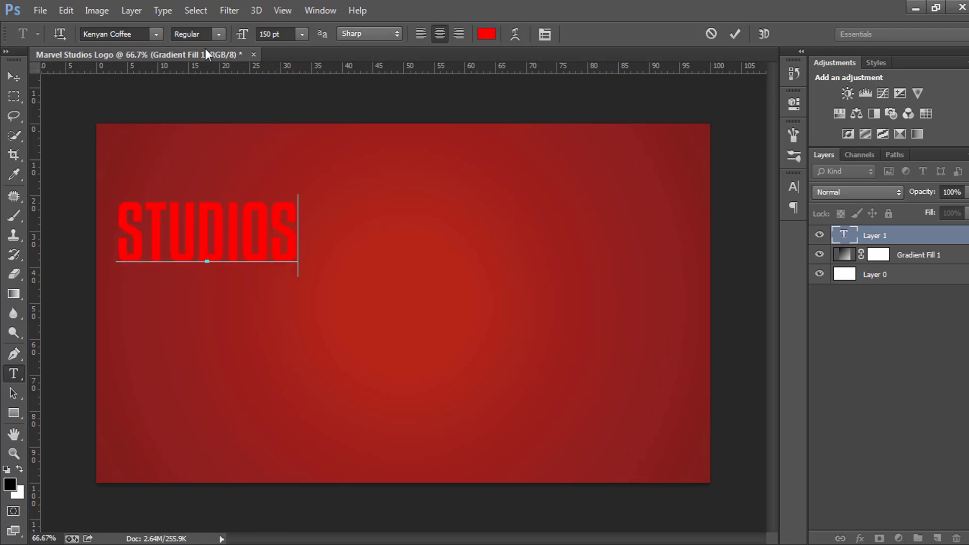
left_click(736, 34)
key("v")
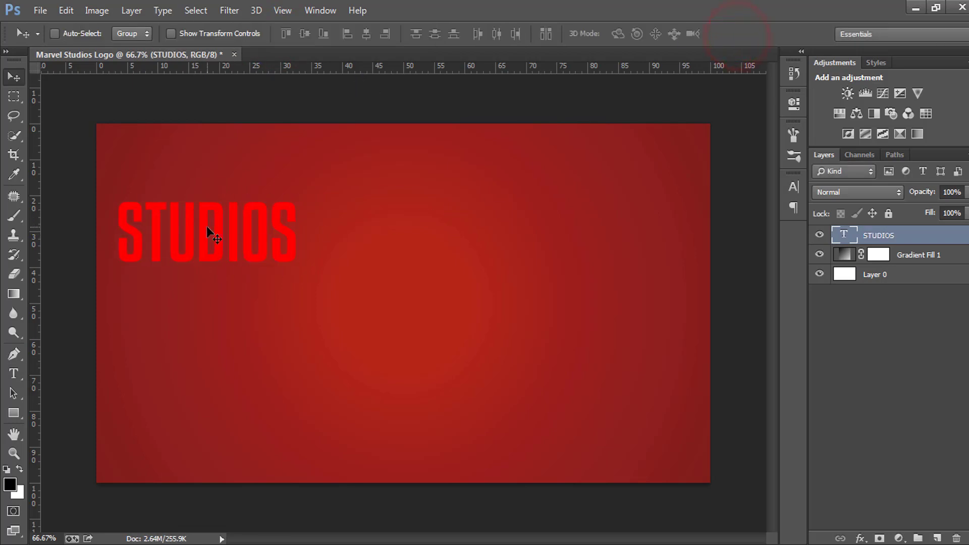
left_click_drag(225, 231, 501, 302)
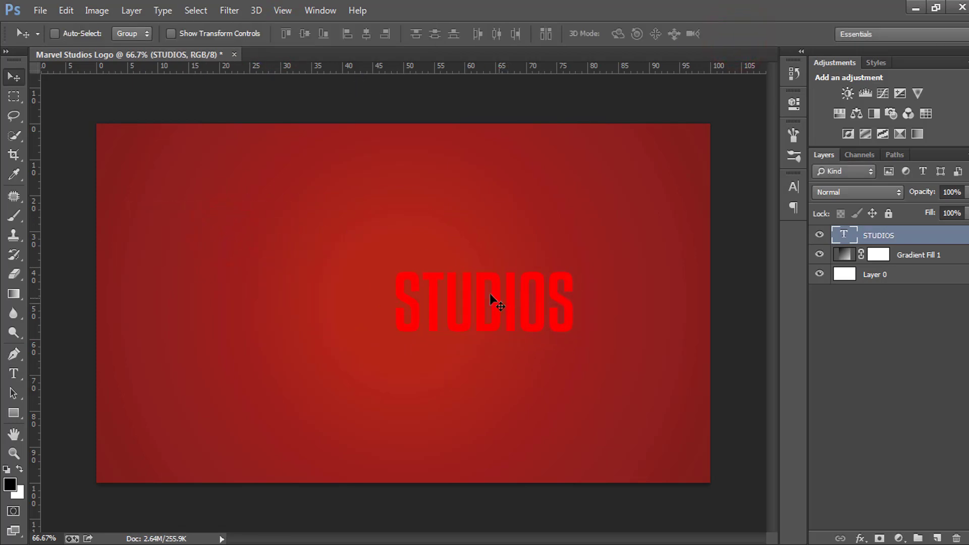
Step: Add a separate text layer reading MARVEL near the canvas's upper-left corner
left_click(15, 374)
left_click(212, 200)
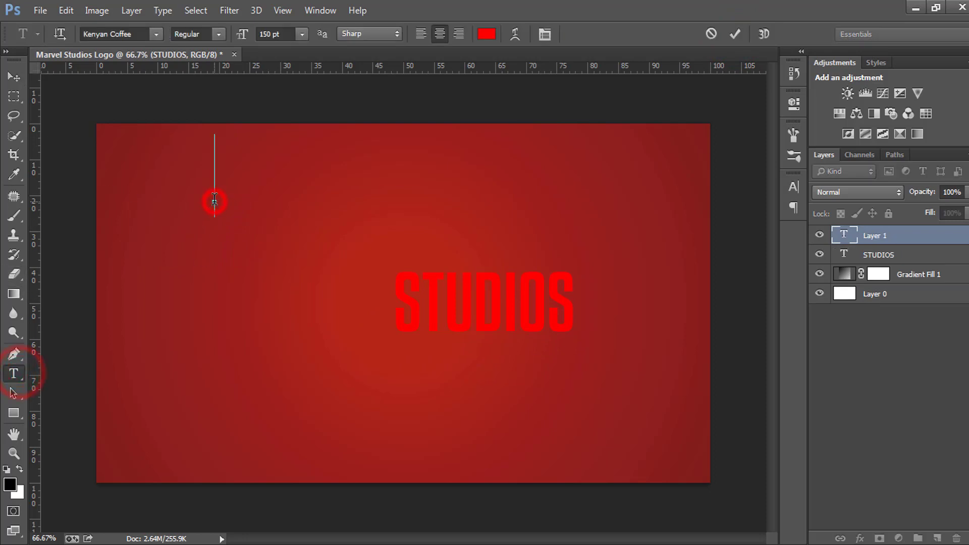
type("MARVE")
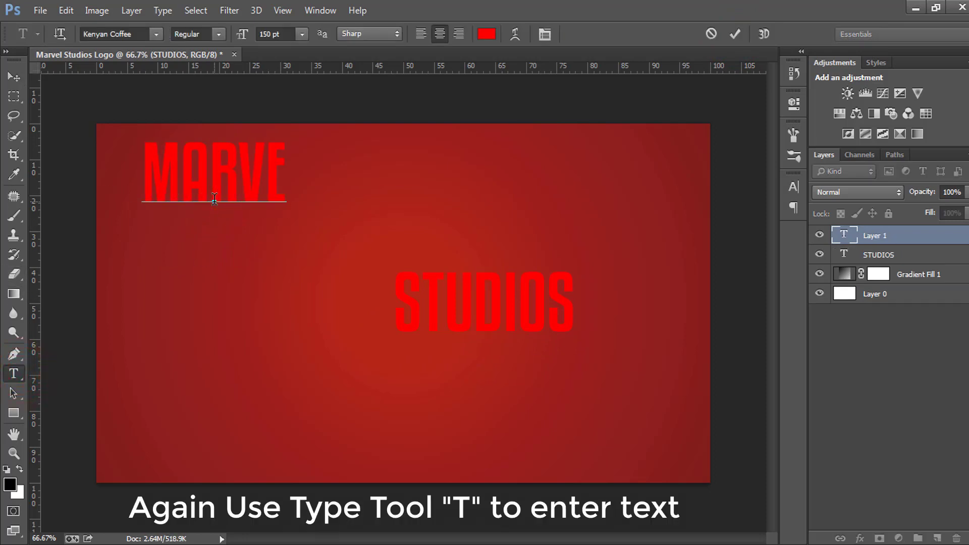
type("L")
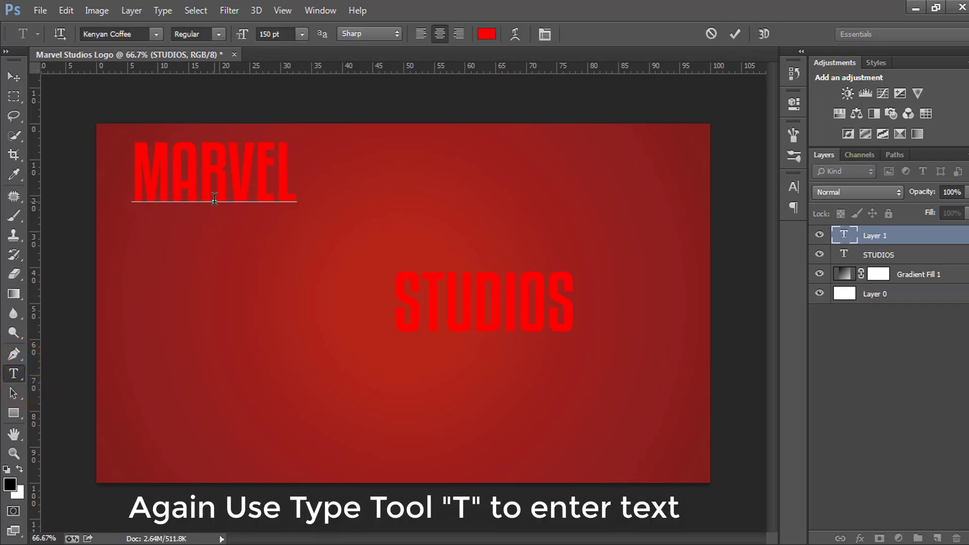
left_click(734, 34)
Step: Change the MARVEL text layer's font to BentonSans Comp Black
left_click(859, 257)
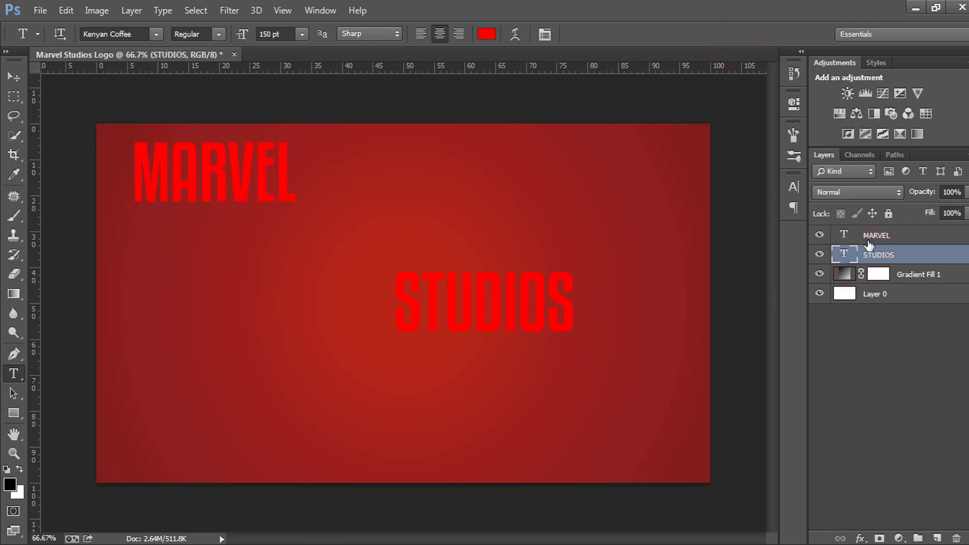
left_click(868, 237)
left_click(134, 33)
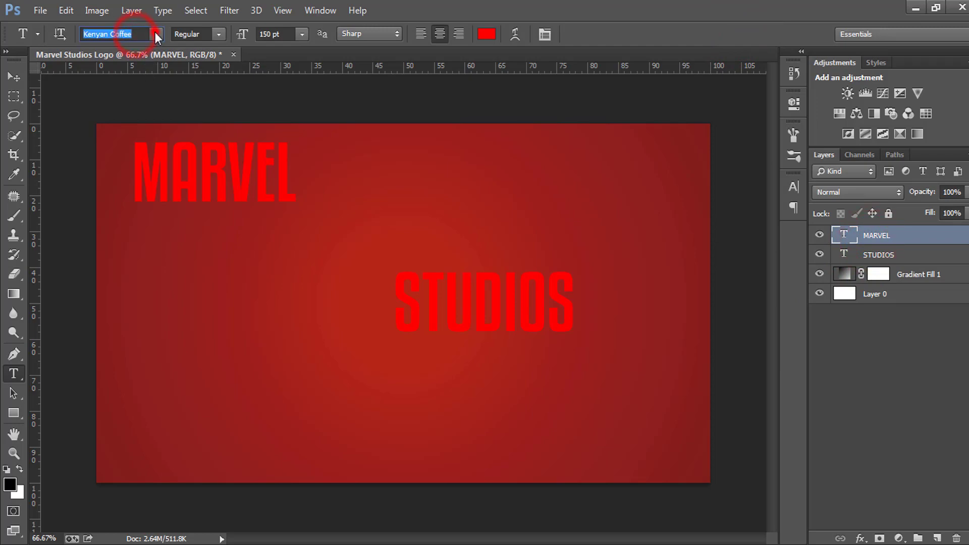
left_click(155, 33)
left_click_drag(313, 242, 314, 95)
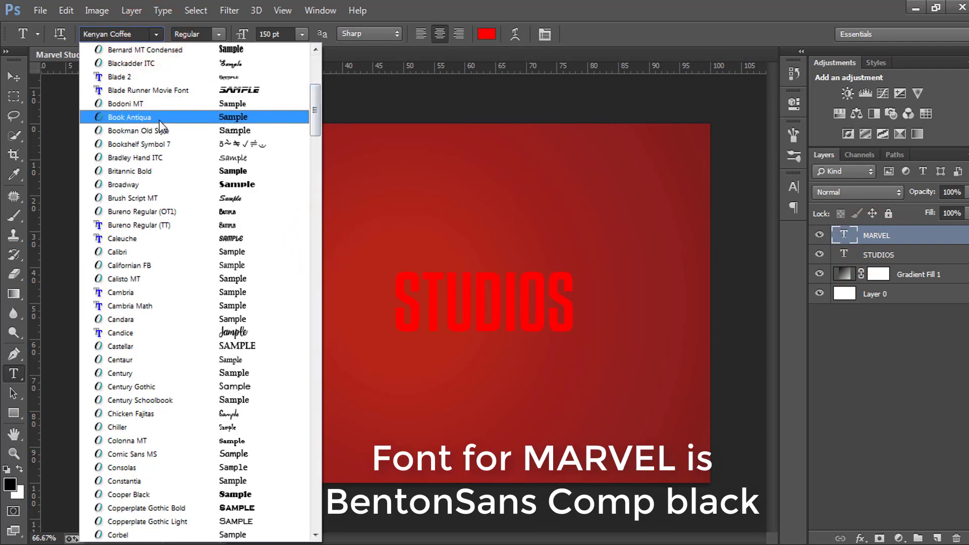
scroll(183, 234, "up", 6)
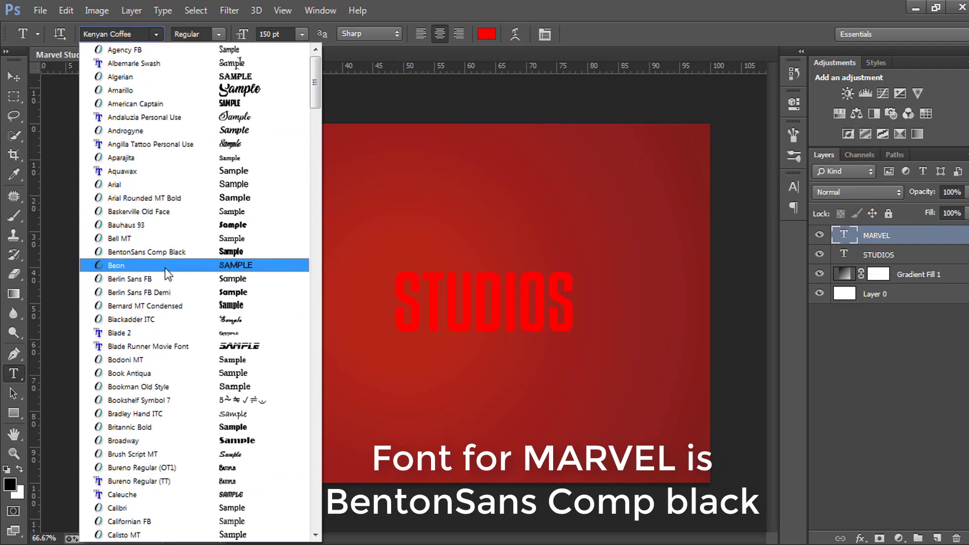
left_click(161, 247)
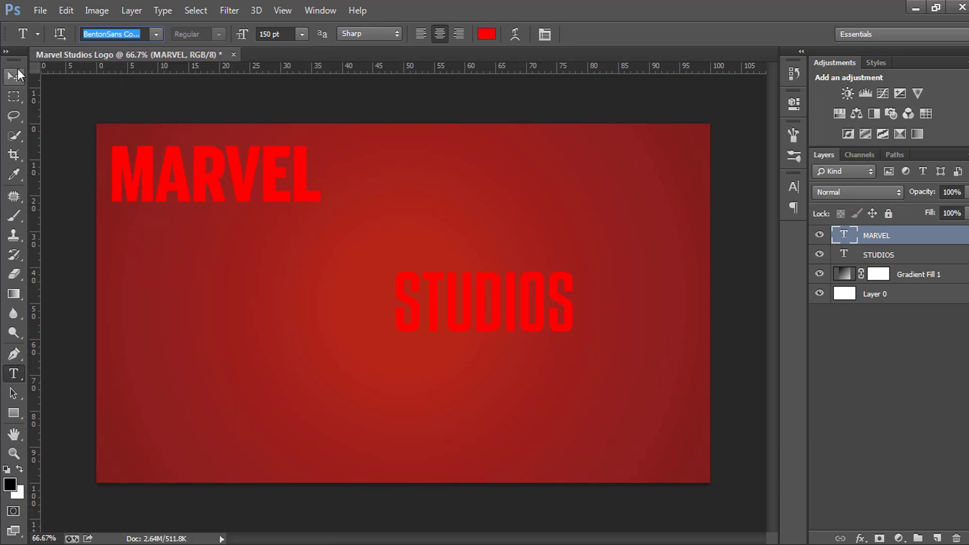
Step: Place MARVEL directly before STUDIOS on the same line and centre both text layers vertically on the canvas
left_click(15, 73)
left_click_drag(256, 187, 321, 315)
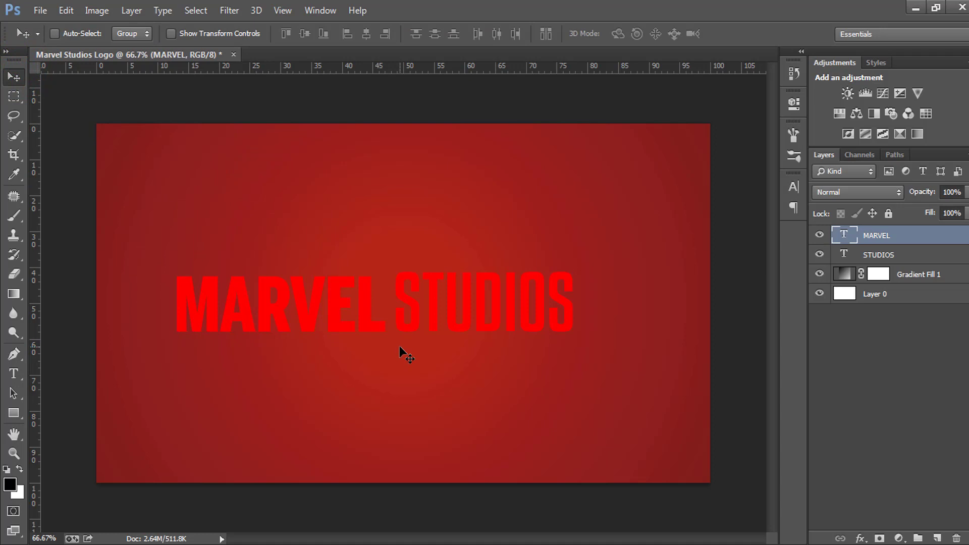
left_click(872, 237)
key("ctrl+a")
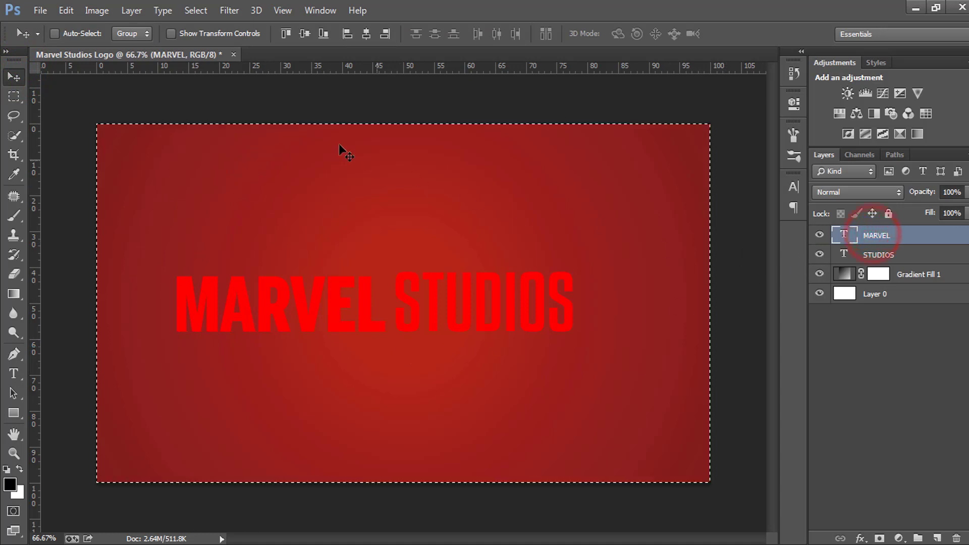
left_click(303, 34)
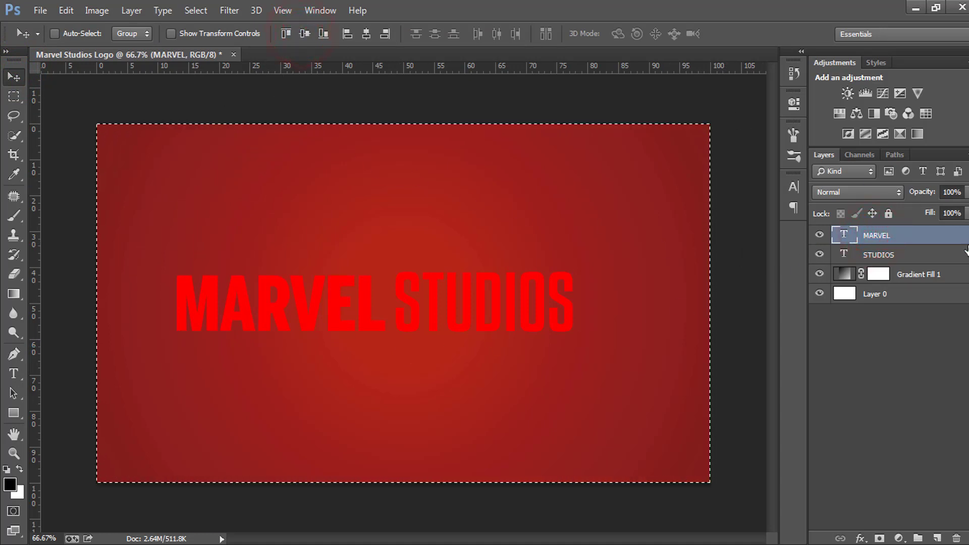
left_click(889, 256)
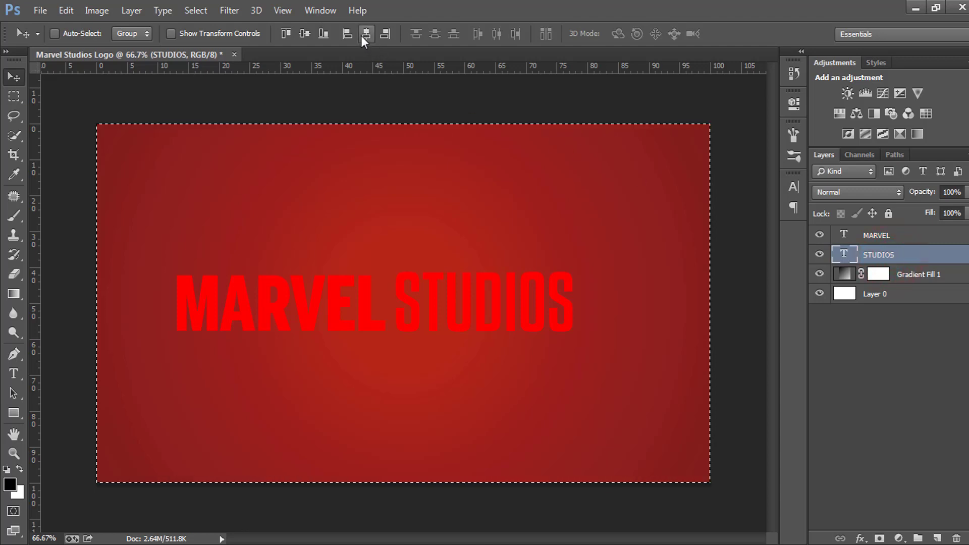
left_click(301, 34)
key("ctrl+d")
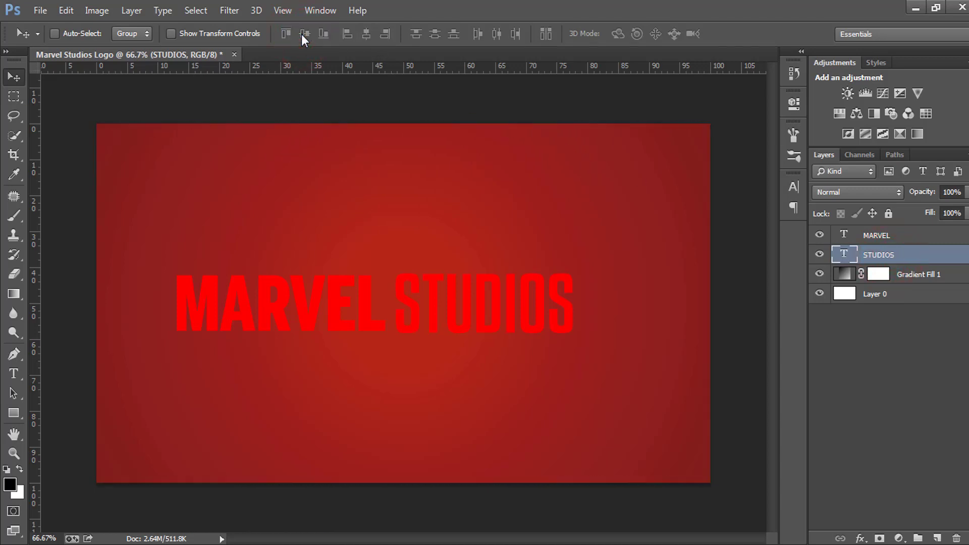
Step: Group the MARVEL and STUDIOS layers and centre the group on the canvas both vertically and horizontally
left_click(877, 237, "shift")
key("ctrl+g")
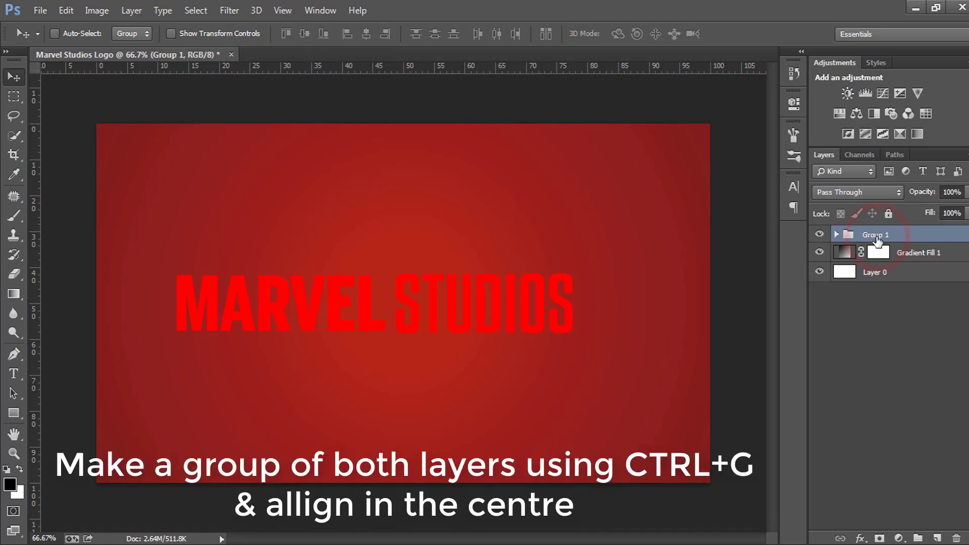
key("ctrl+a")
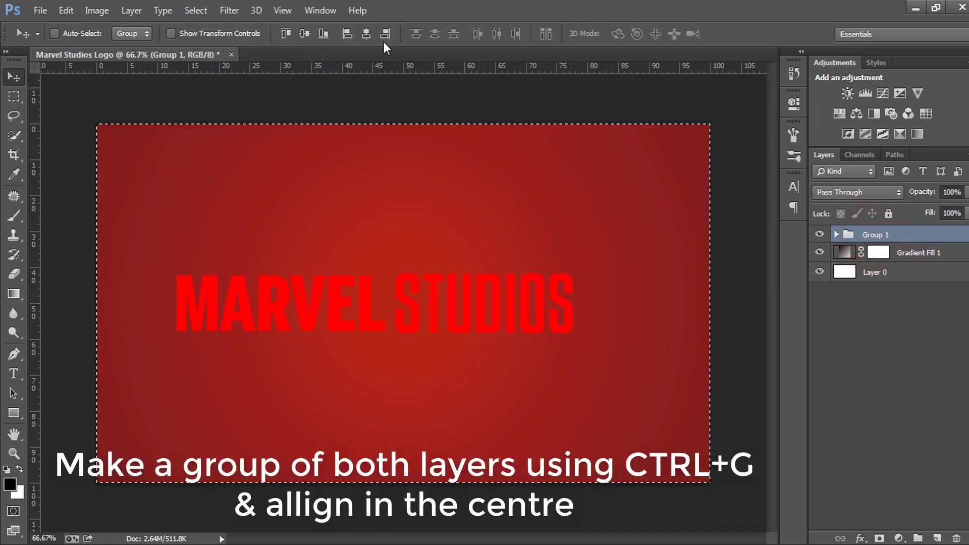
left_click(301, 35)
left_click(365, 38)
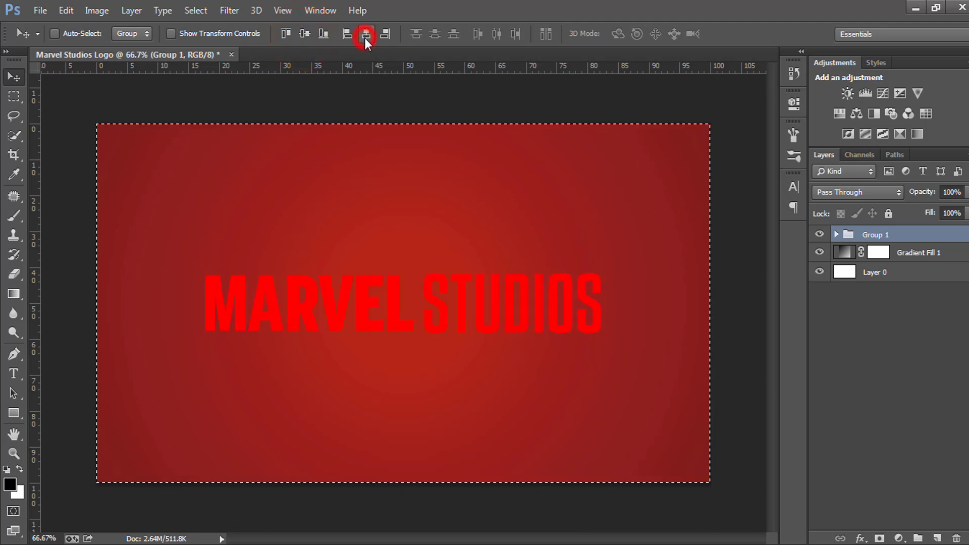
key("ctrl+d")
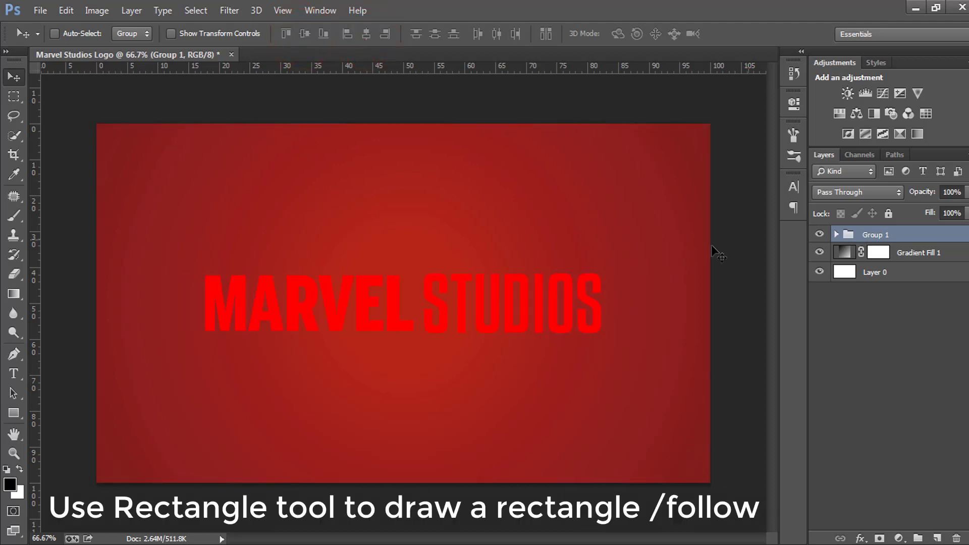
Step: Draw a rectangle shape of about 464 × 143 px covering the word MARVEL
left_click(14, 413)
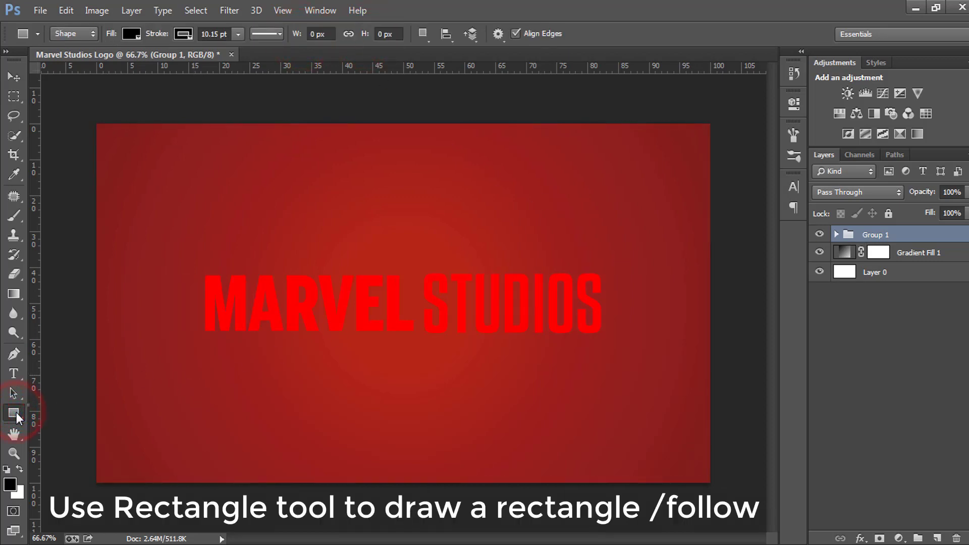
left_click(60, 409)
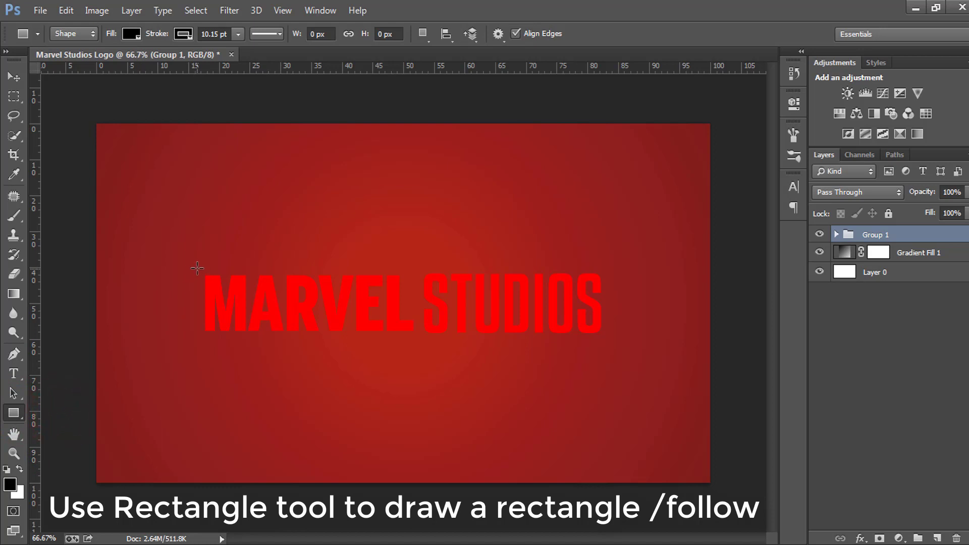
left_click_drag(198, 267, 420, 337)
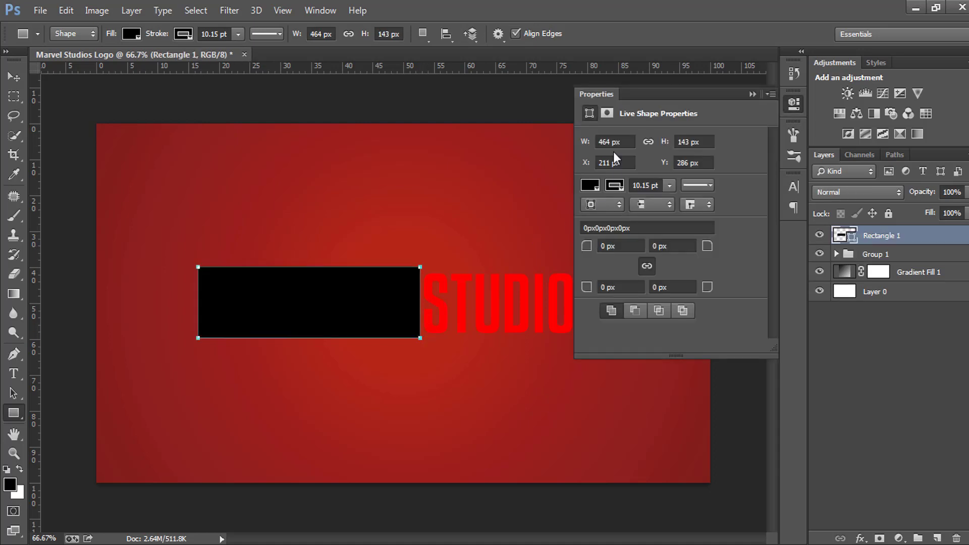
Step: Give the rectangle a 0 pt stroke and a light gray fill, and move its layer below the text group
left_click(670, 185)
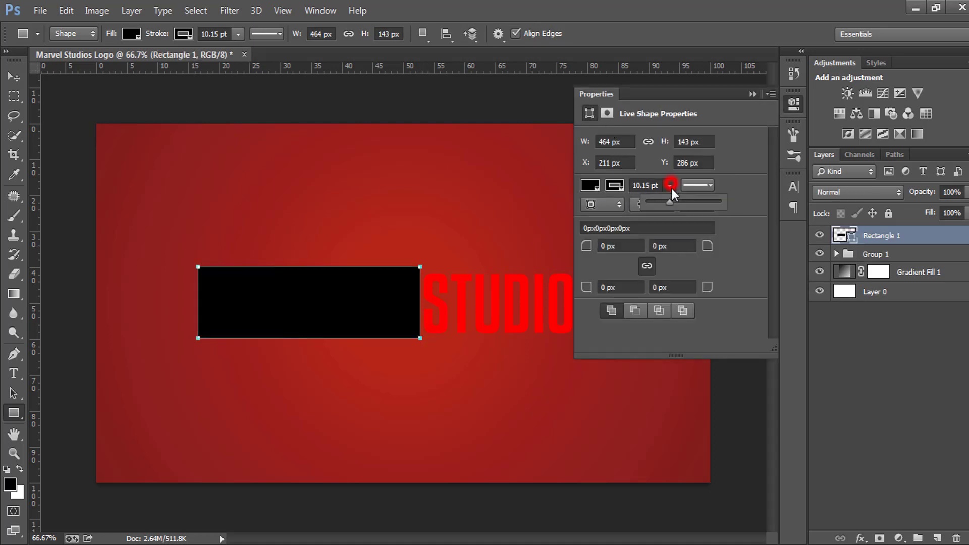
left_click(597, 189)
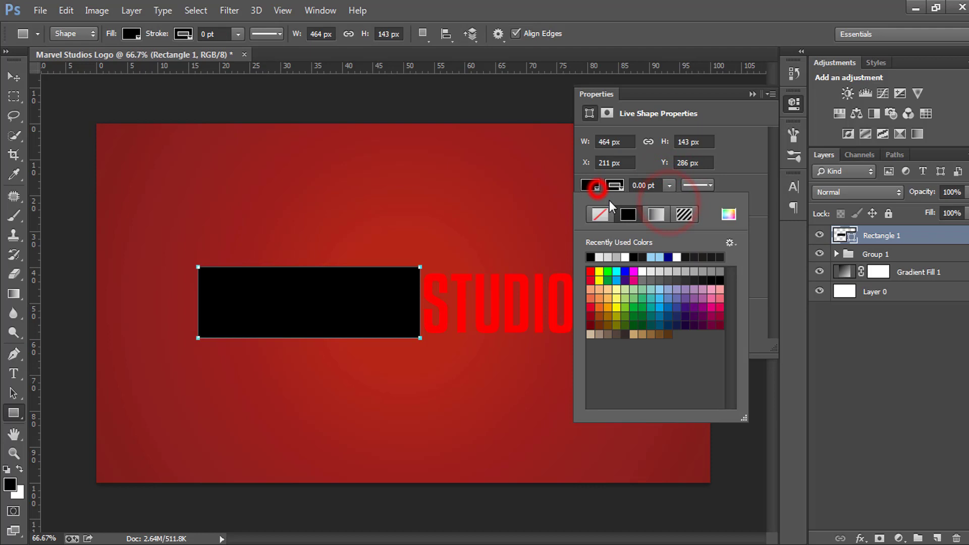
left_click(604, 256)
left_click(756, 96)
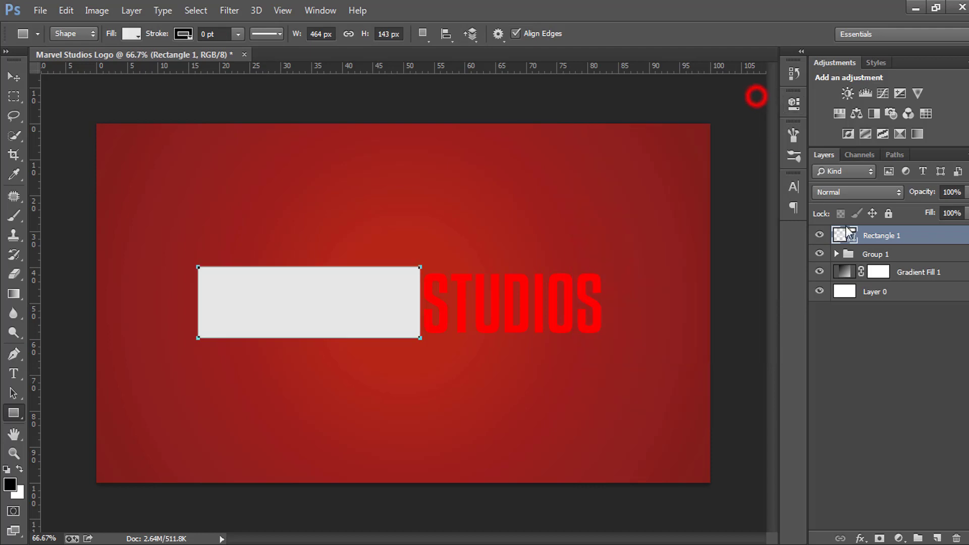
left_click_drag(888, 235, 863, 264)
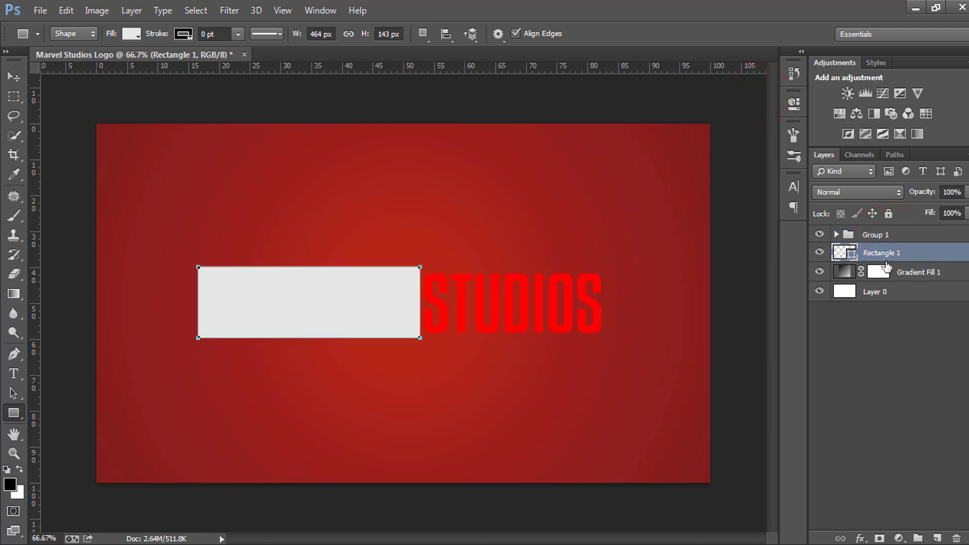
Step: Load the rectangle's outline as a selection and rasterize the Rectangle 1 layer
left_click_drag(14, 294, 59, 292)
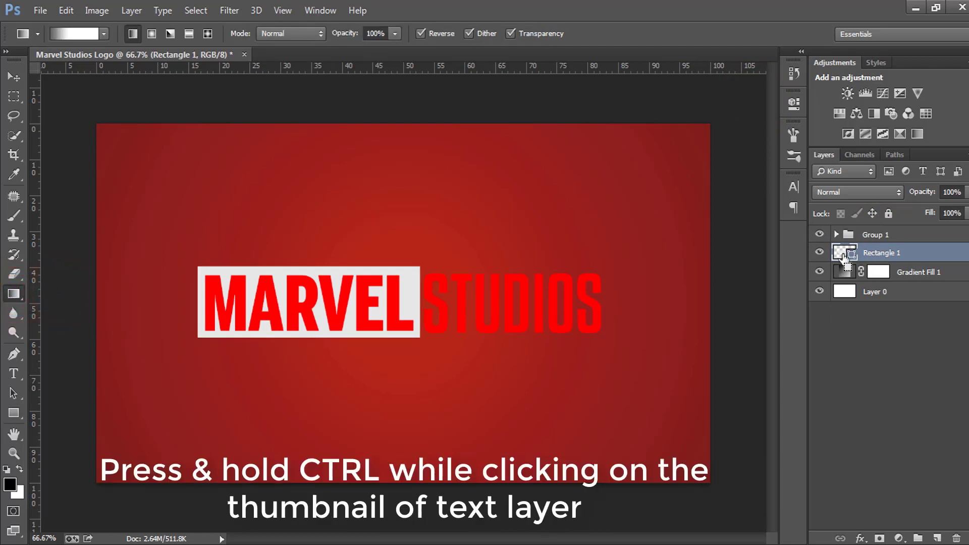
left_click(841, 254, "ctrl")
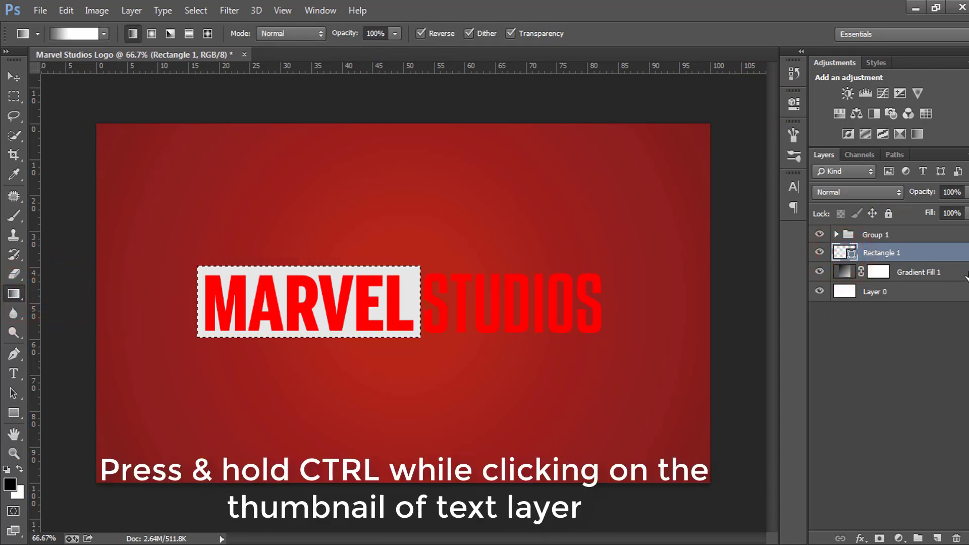
right_click(883, 255)
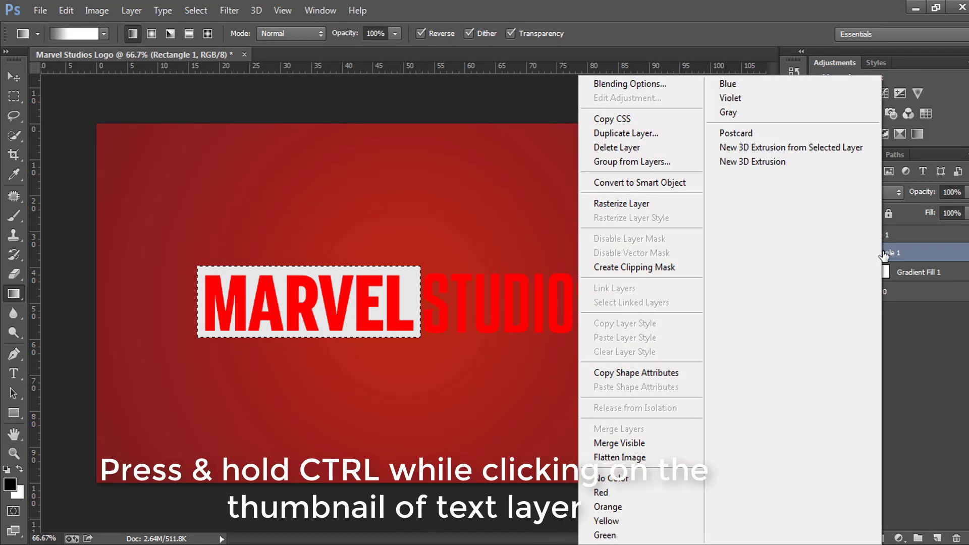
left_click(600, 206)
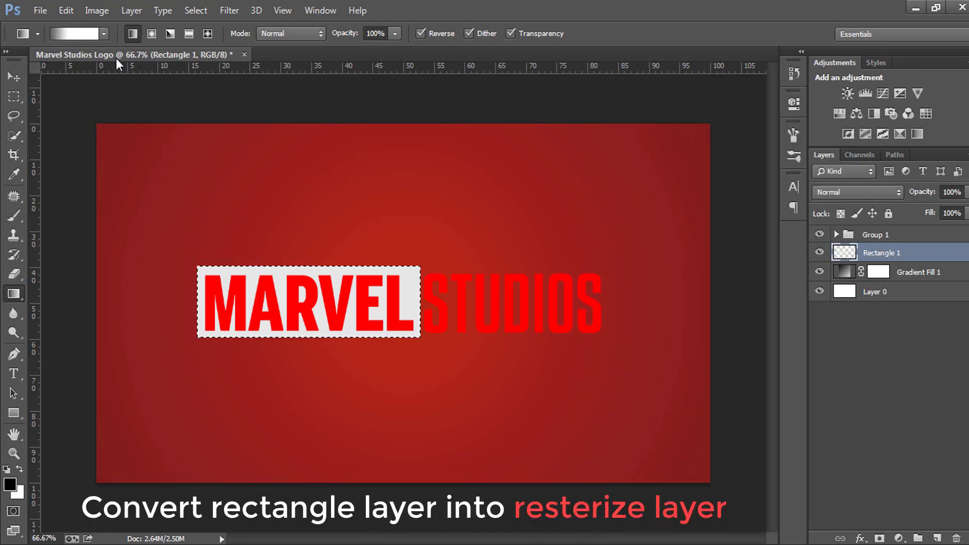
Step: Fill the selected rectangle with a vertical linear gradient from white at its upper edge to gray at its lower edge, and deselect
left_click(73, 33)
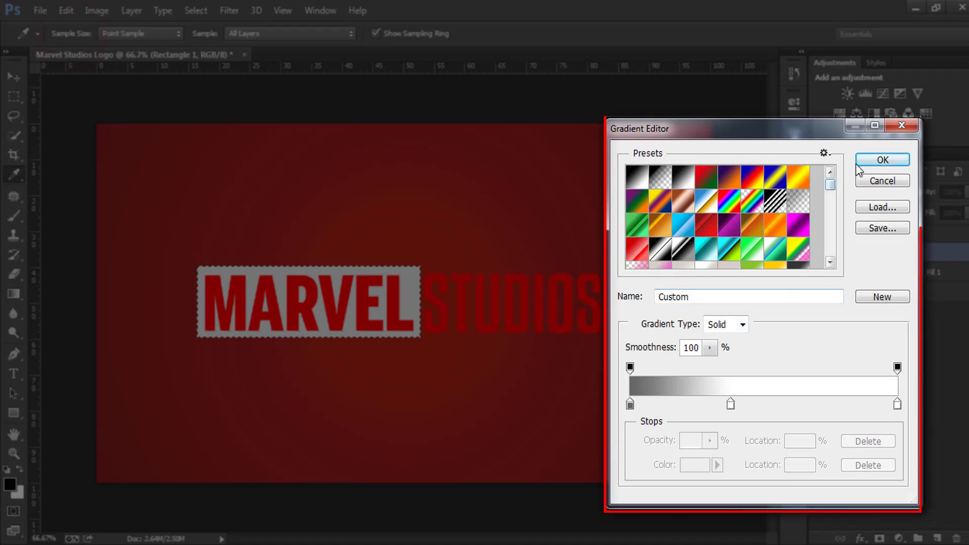
left_click(861, 161)
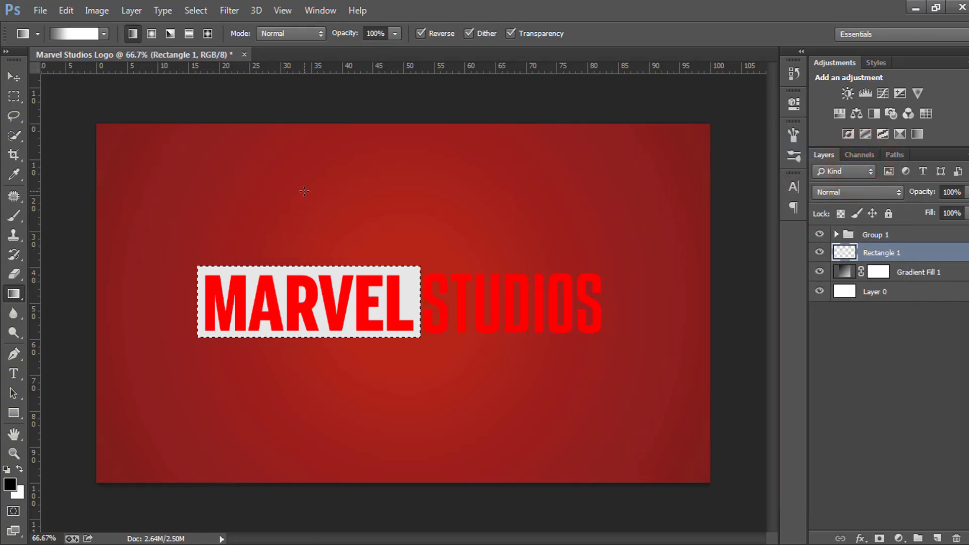
left_click_drag(304, 187, 304, 206)
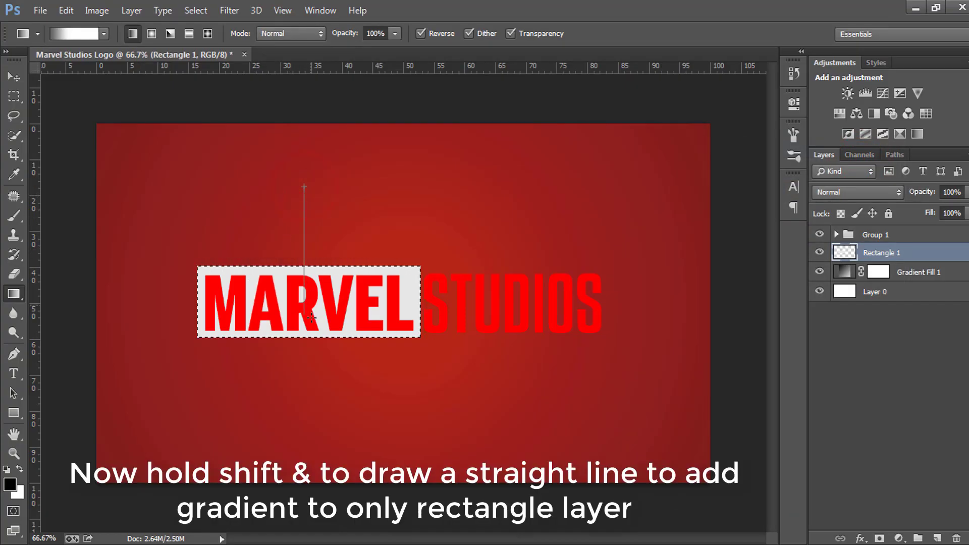
left_click_drag(315, 343, 315, 344)
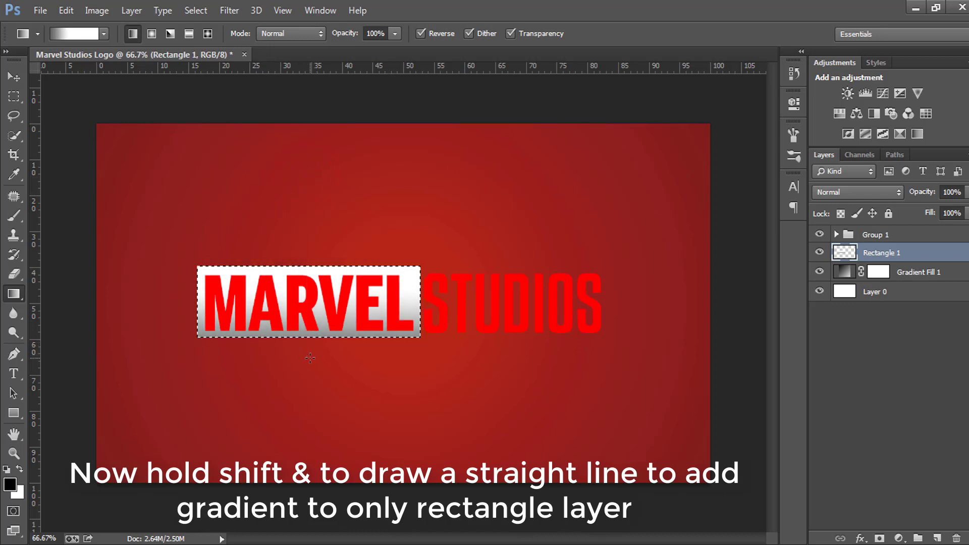
key("ctrl+d")
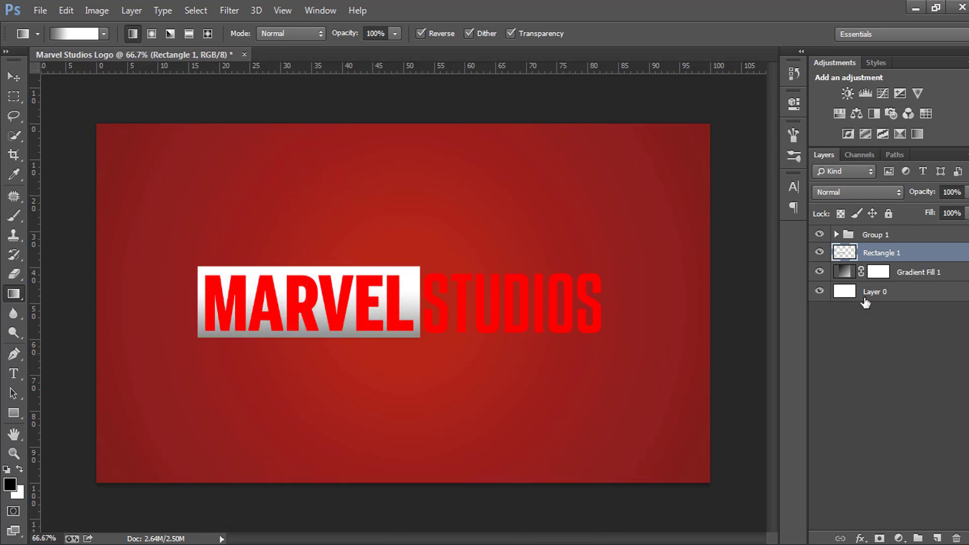
Step: Cut the MARVEL letter shapes out of the Rectangle 1 layer using the text's outline as a selection, and hide the MARVEL layer
left_click(833, 234)
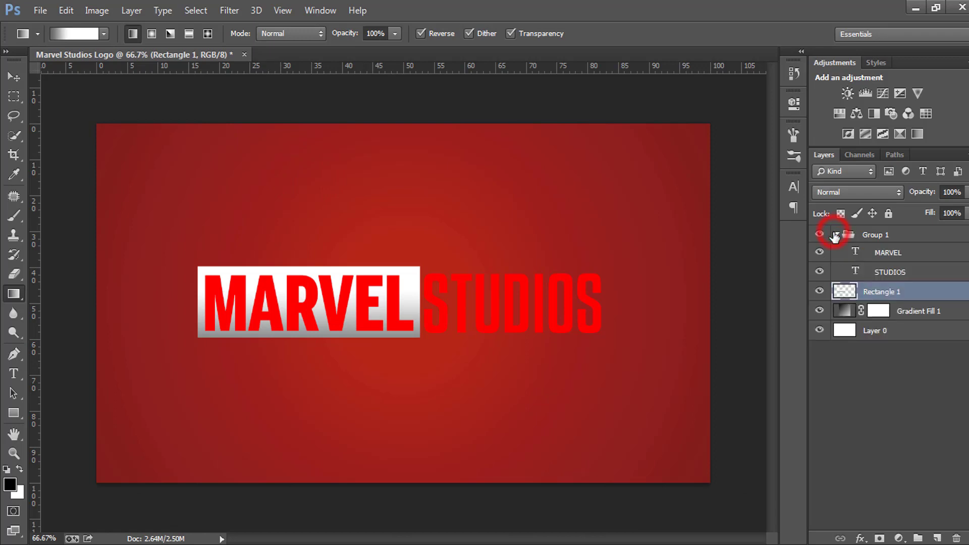
left_click(892, 255)
left_click(884, 271)
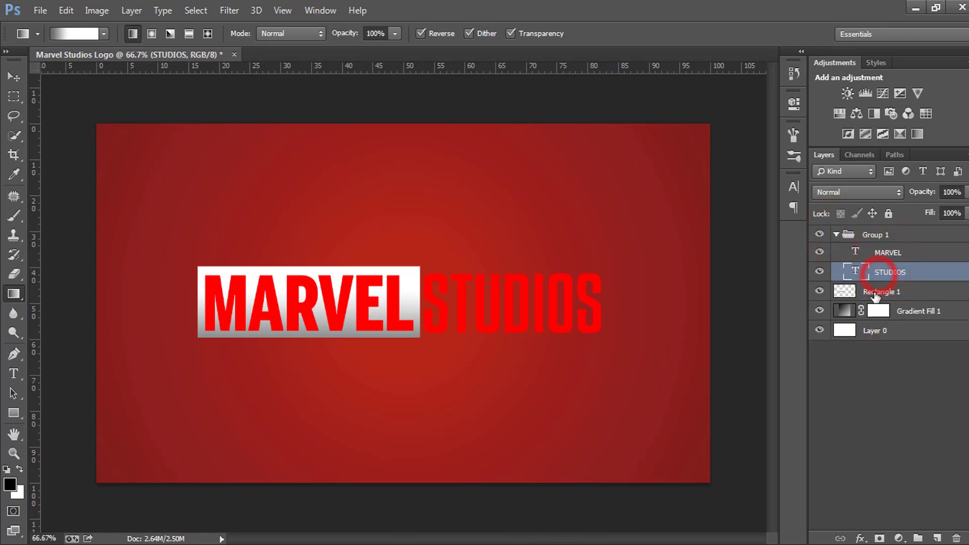
left_click(819, 292)
left_click(820, 291)
left_click(860, 291)
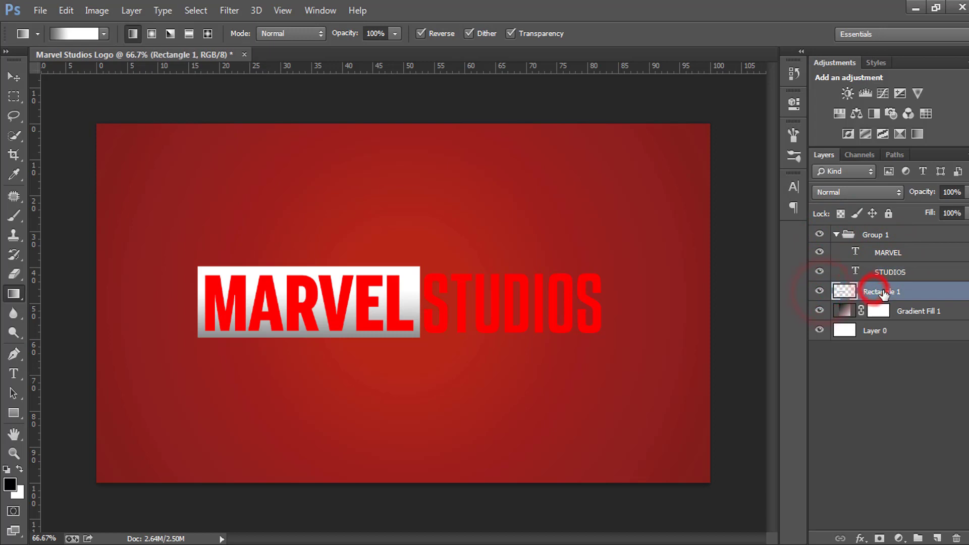
left_click(843, 289)
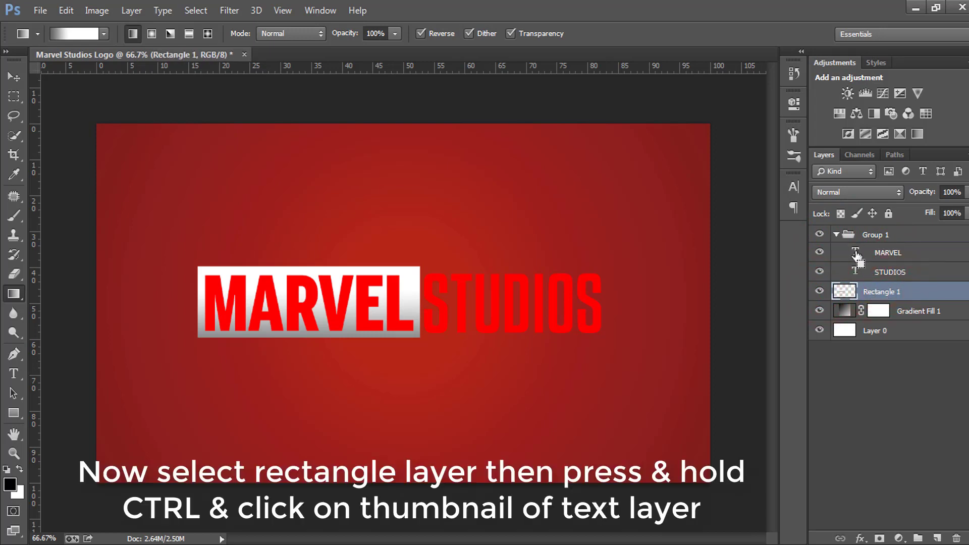
left_click(855, 252, "ctrl")
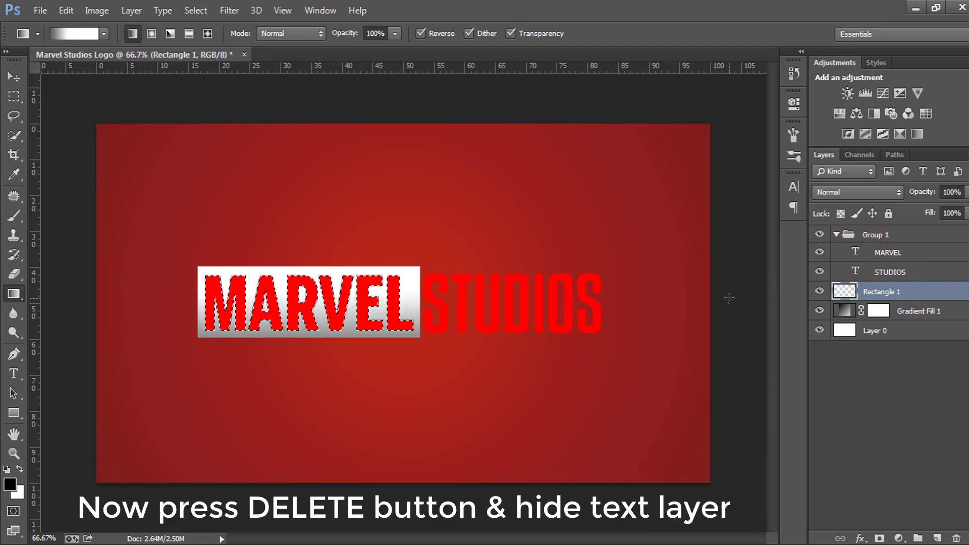
key("ctrl+d")
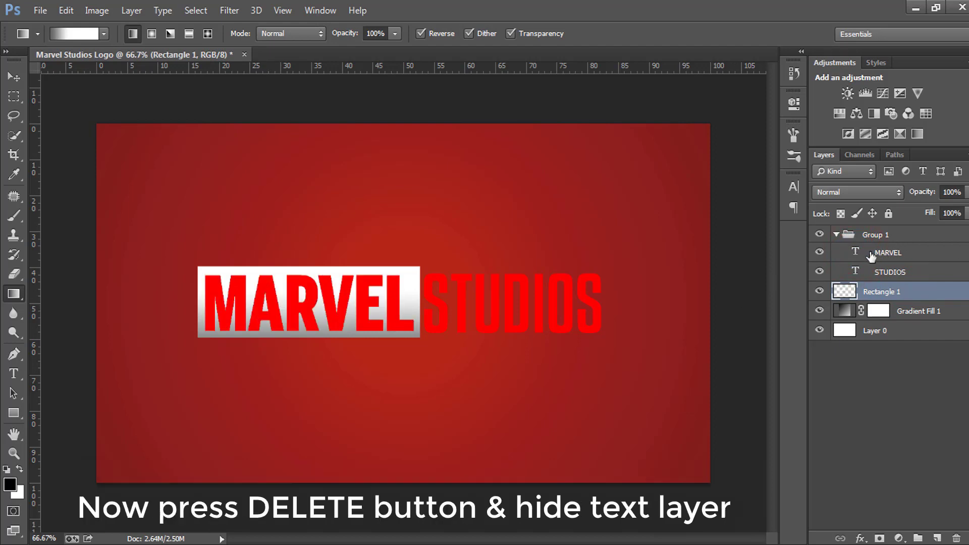
left_click(820, 252)
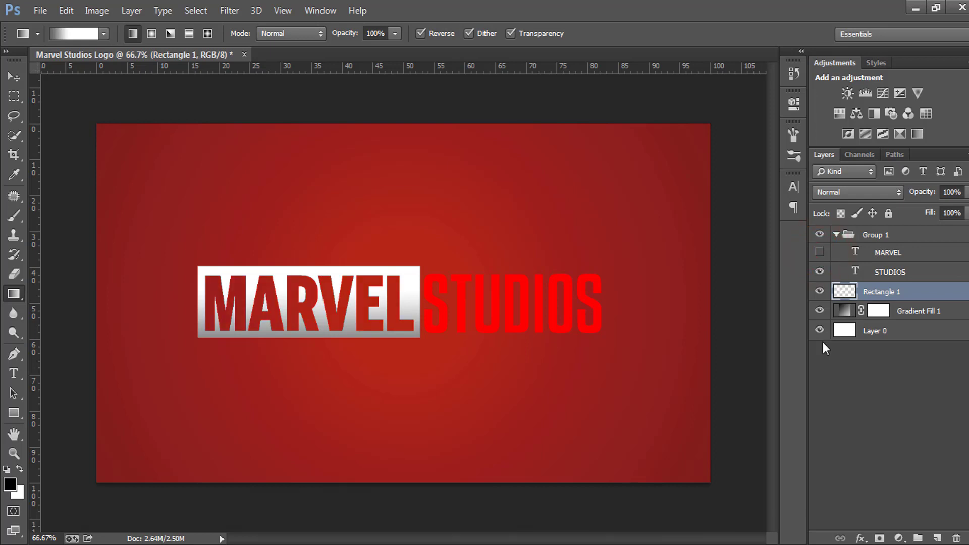
Step: Change the STUDIOS text colour to light gray efefef, sampled from the gradient rectangle
left_click(272, 319, "ctrl")
left_click(271, 319, "ctrl")
key("ctrl+0")
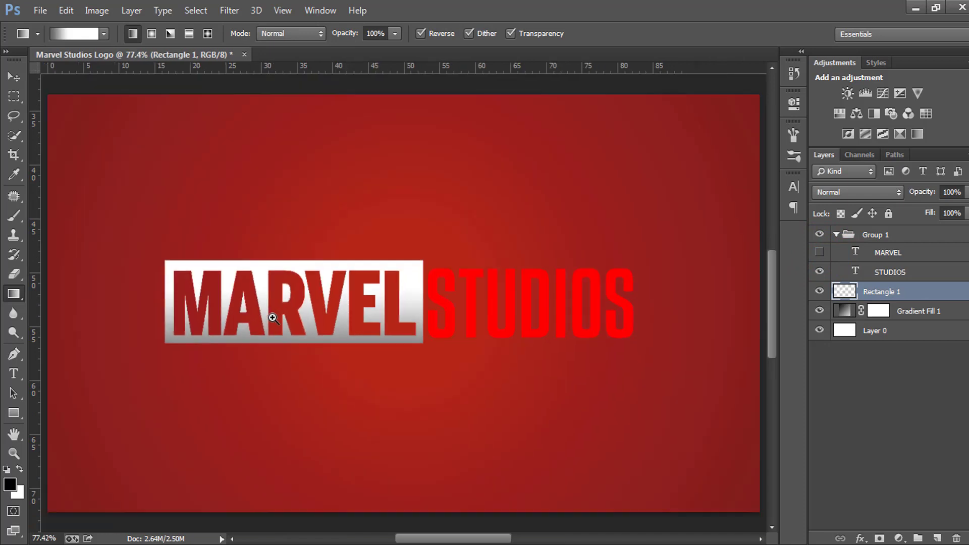
left_click(872, 274)
double_click(856, 275)
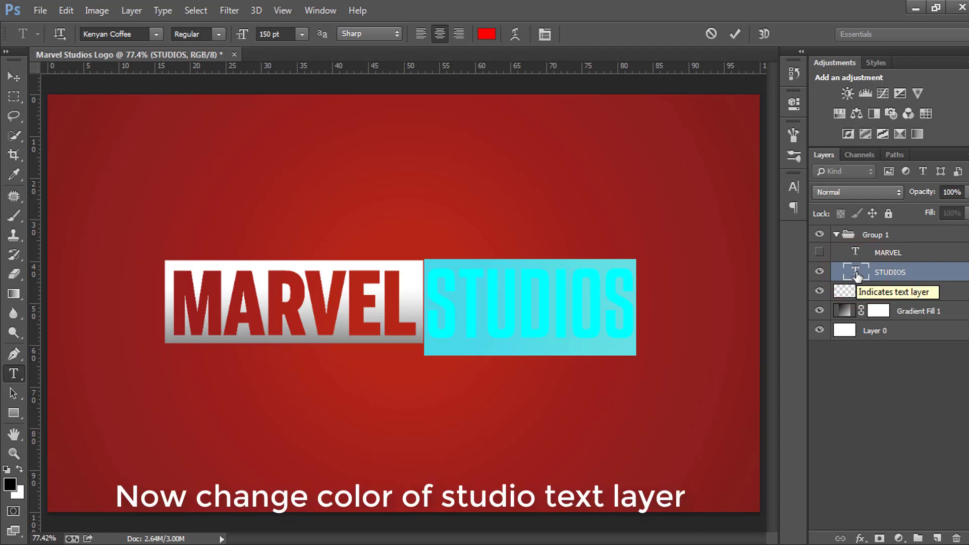
left_click(487, 36)
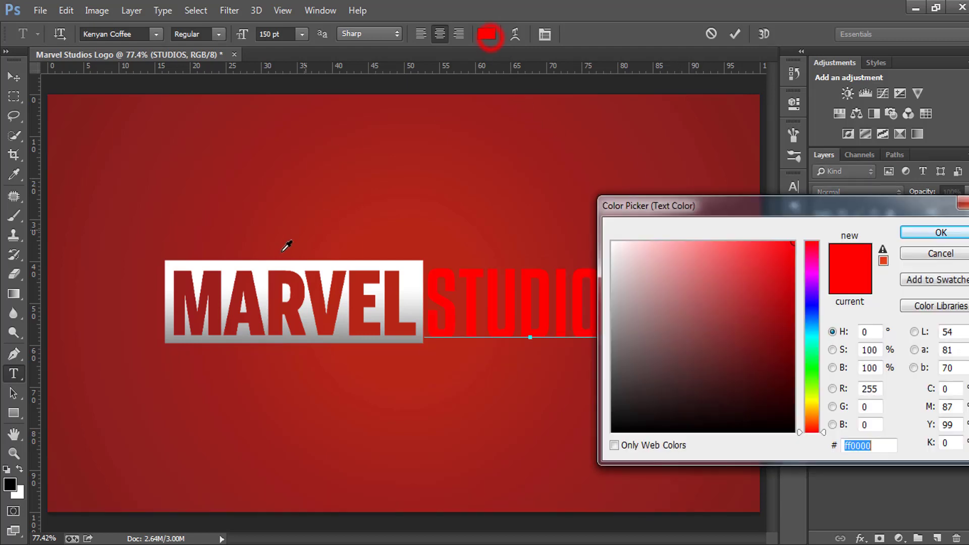
left_click(265, 297)
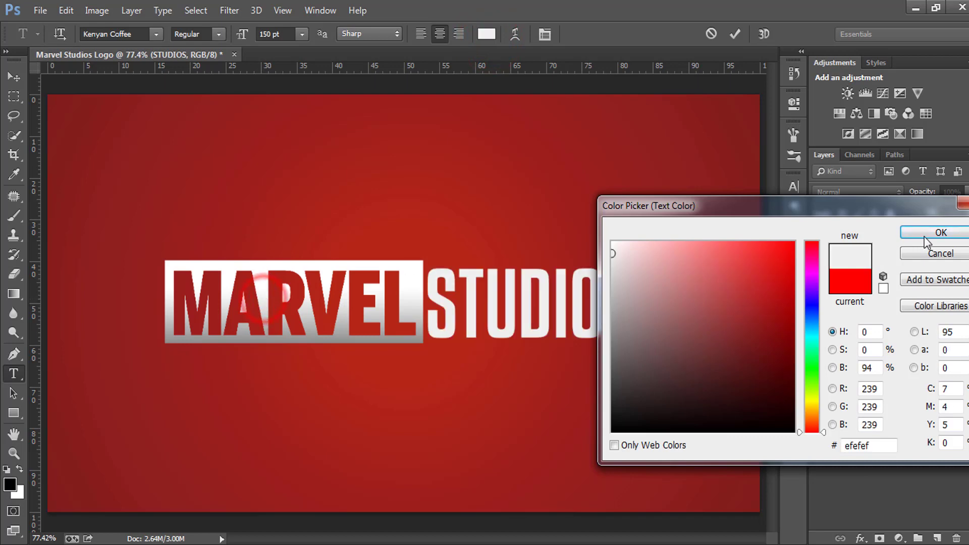
left_click(941, 232)
left_click(737, 34)
key("g")
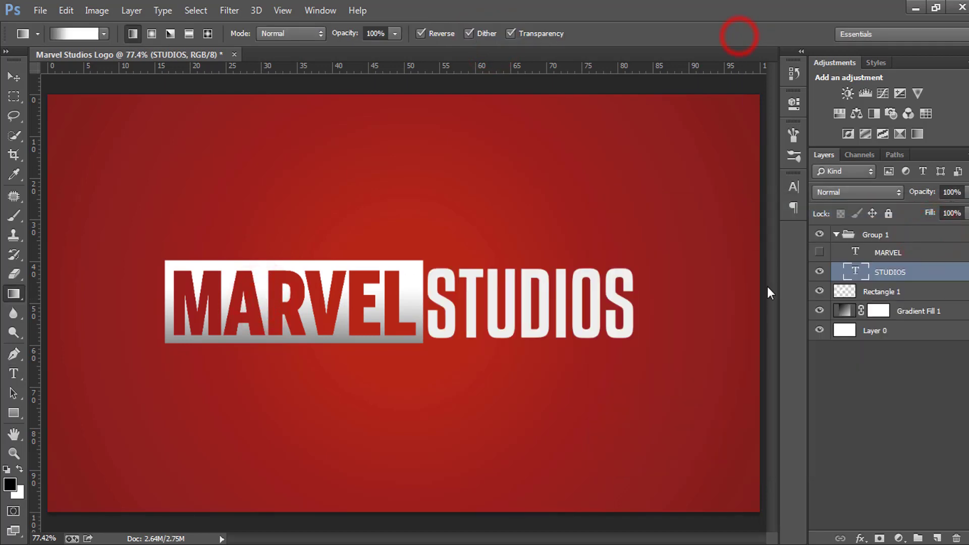
Step: Nudge the Rectangle 1 layer left to widen its gap from STUDIOS, and slightly down
left_click(874, 298)
key("v")
key("Left")
key("Left")
key("Left")
key("Left")
key("Left")
key("Left")
key("Left")
key("Left")
key("Left")
key("Left")
key("Left")
key("Left")
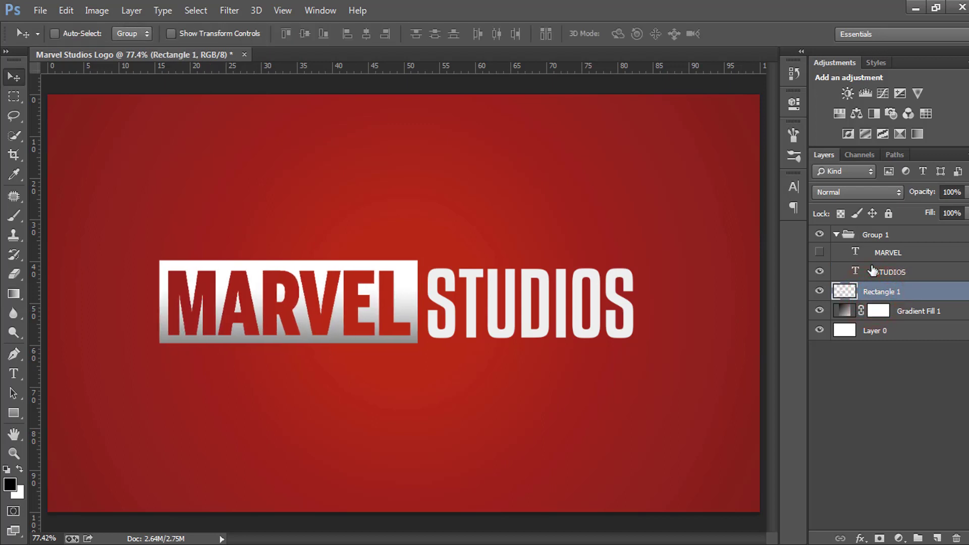
key("Down")
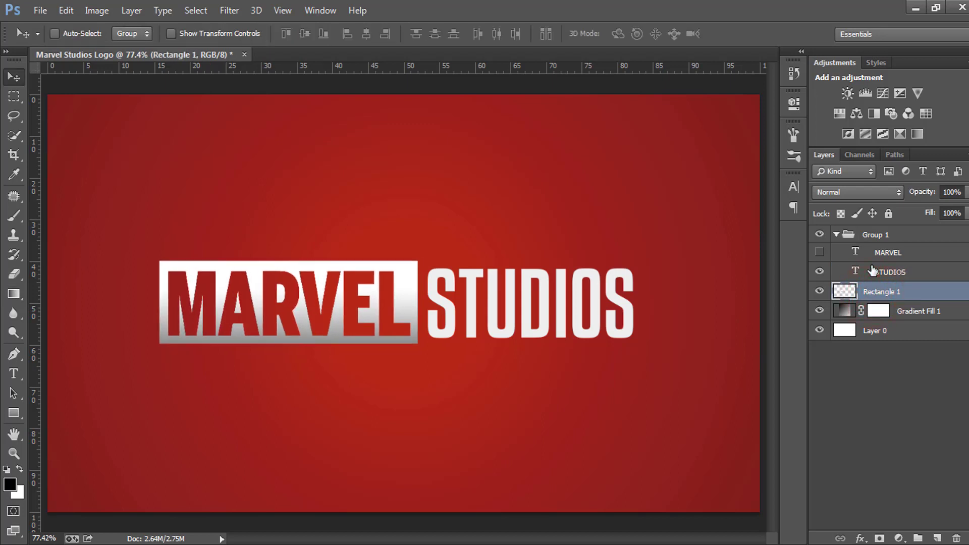
Step: Place a horizontal guide along the MARVEL block's upper edge and draw a thin rectangle shape of about 81 × 5 px from its upper-right corner
left_click(14, 413)
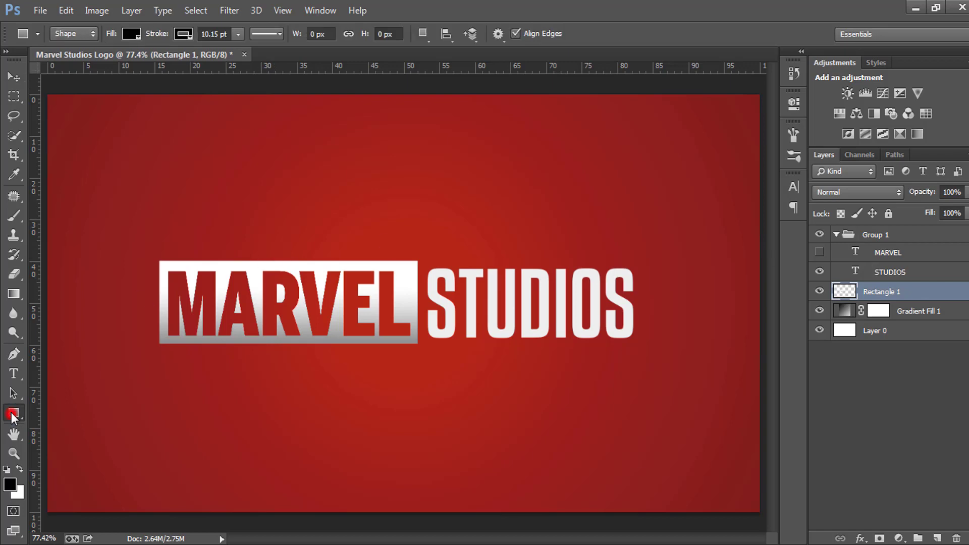
left_click_drag(407, 65, 414, 261)
left_click(422, 263, "ctrl")
left_click(423, 263, "ctrl")
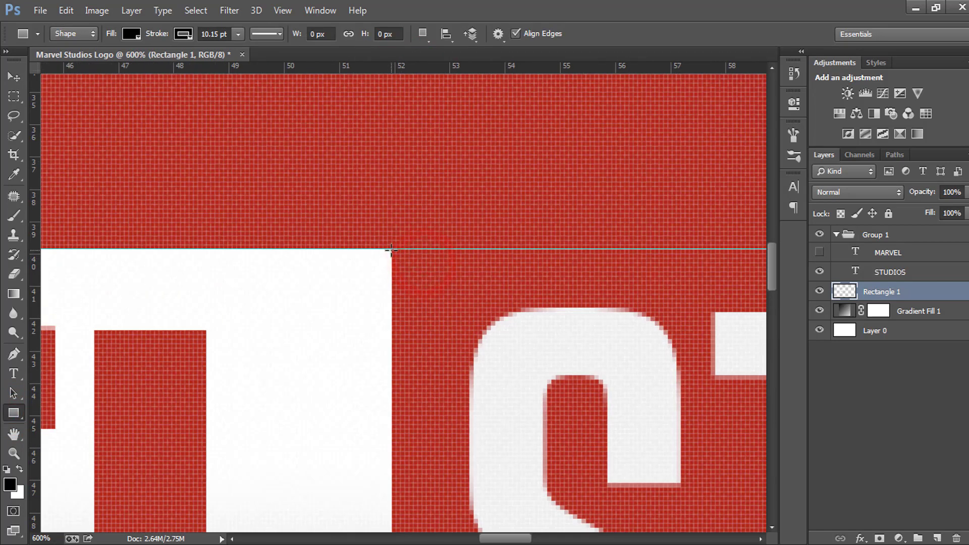
mouse_move(412, 271)
left_mouse_down()
mouse_move(457, 314)
mouse_move(590, 317)
mouse_move(597, 264)
mouse_move(727, 267)
left_mouse_up()
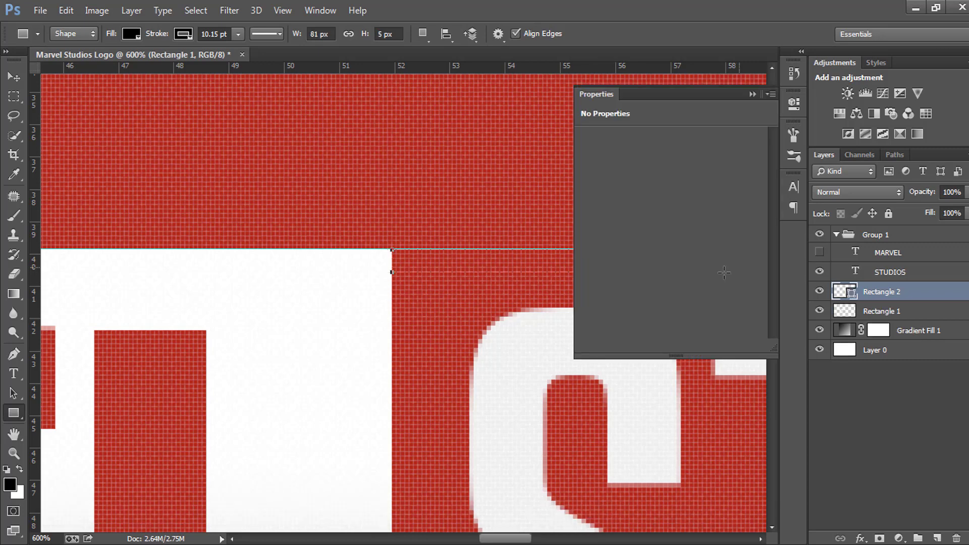
Step: Give the thin rectangle a 0 pt stroke and a black-to-white linear gradient fill at 90 degrees
right_click(460, 274)
left_click(472, 279)
left_click(667, 185)
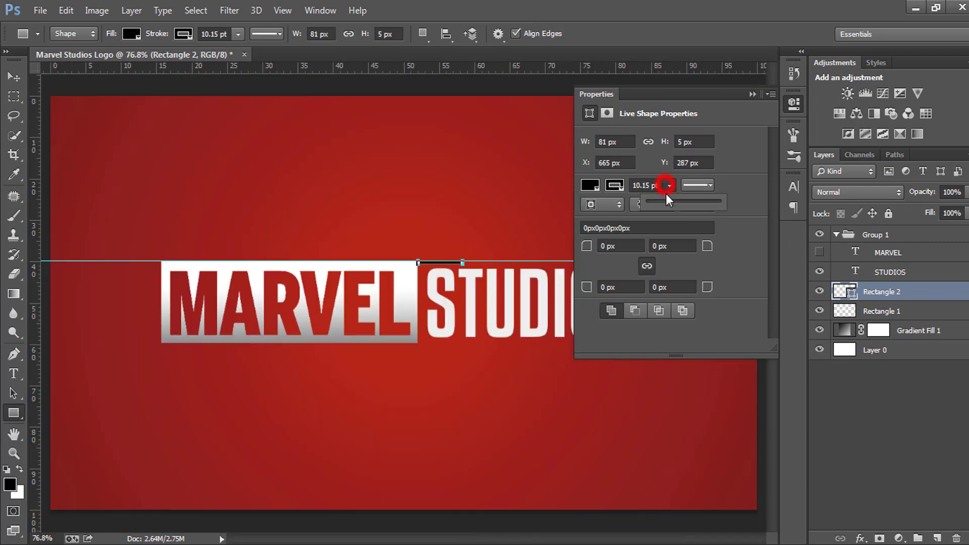
left_click_drag(668, 202, 598, 192)
left_click(591, 188)
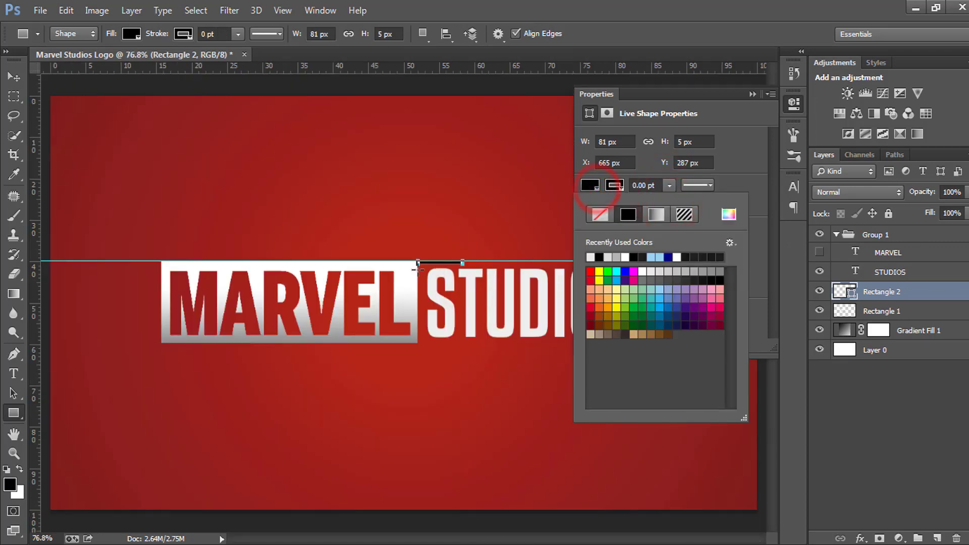
left_click(661, 217)
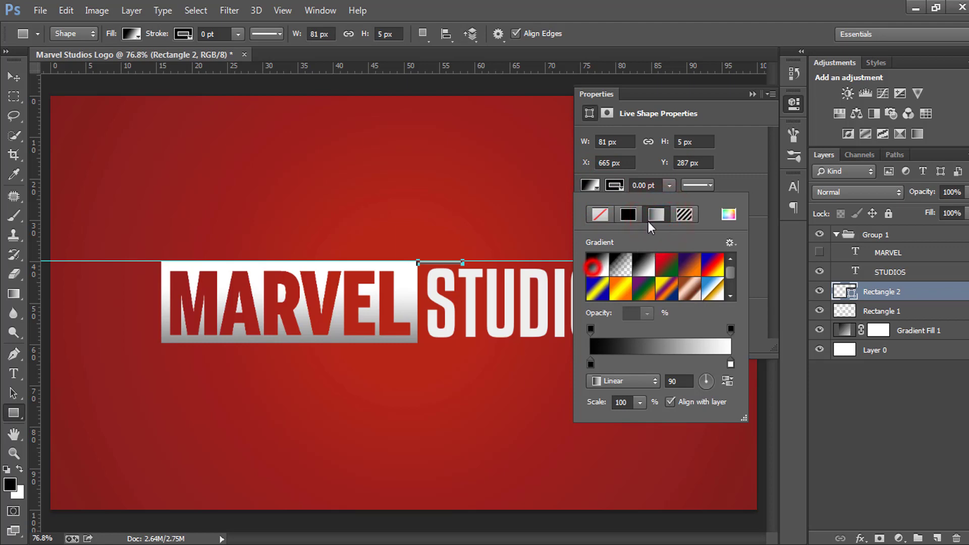
left_click(752, 94)
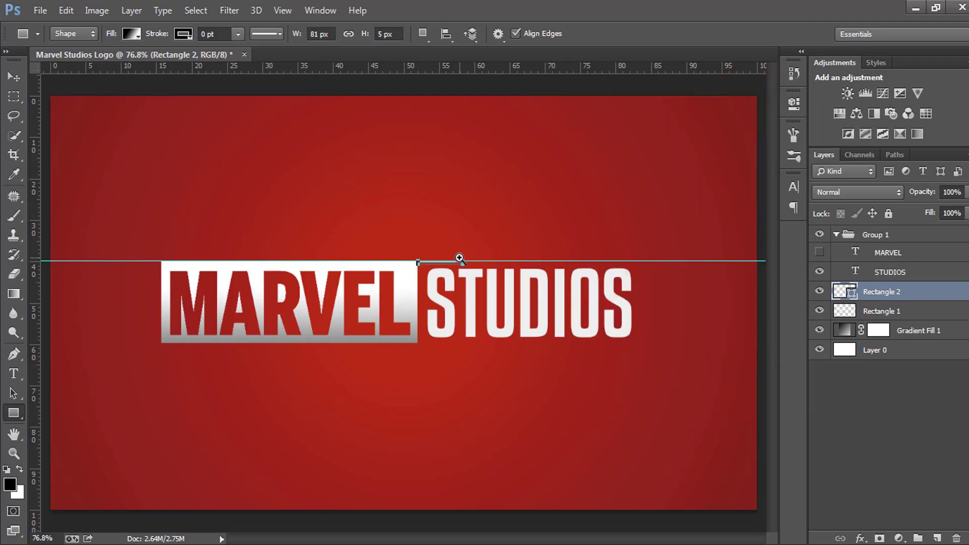
Step: Stretch the thin bar horizontally to about 403 px so that it spans just past the end of STUDIOS
left_click(459, 257)
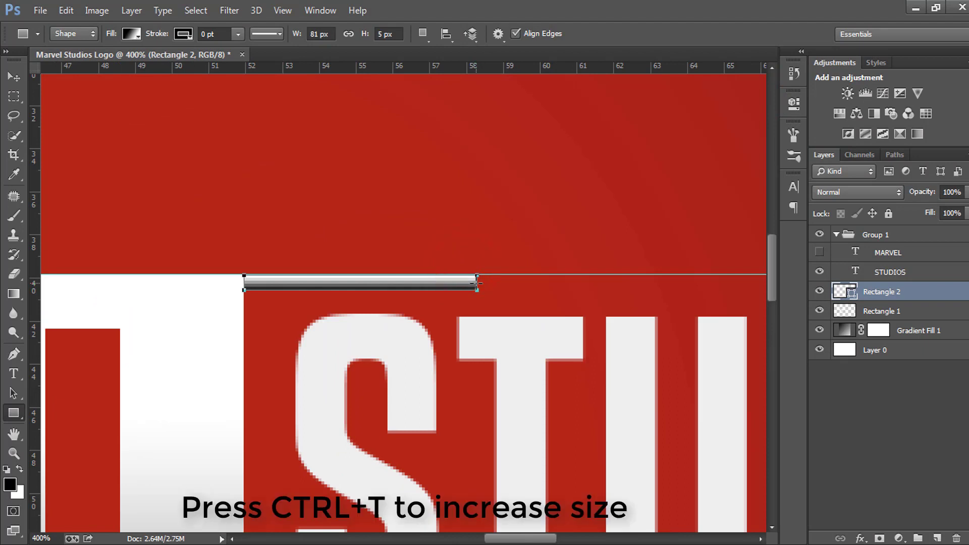
key("ctrl+t")
left_click_drag(477, 282, 662, 289)
left_click(555, 34)
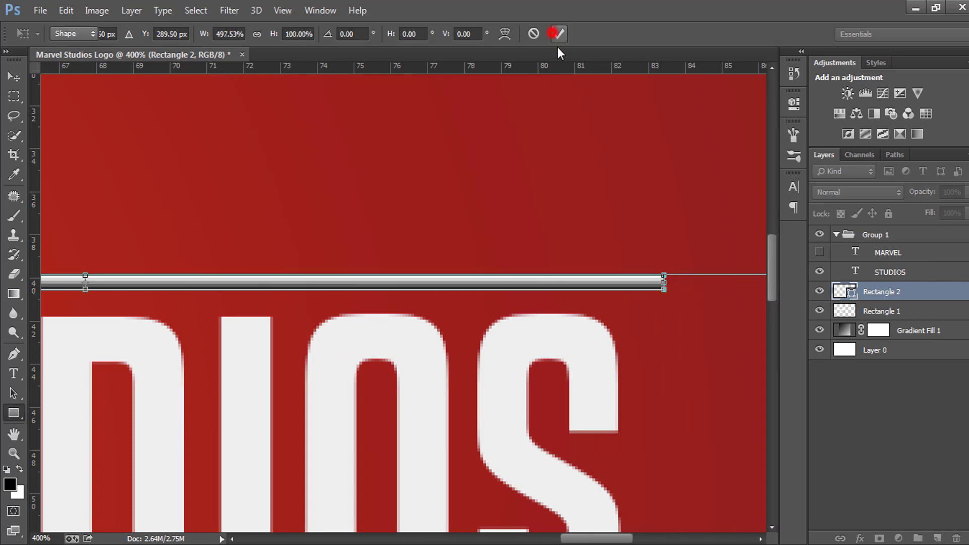
right_click(525, 203)
left_click(529, 211)
Step: Increase the height of the bar above STUDIOS to 7 px
key("ctrl+t")
left_click(532, 268, "ctrl")
left_click(531, 268, "ctrl")
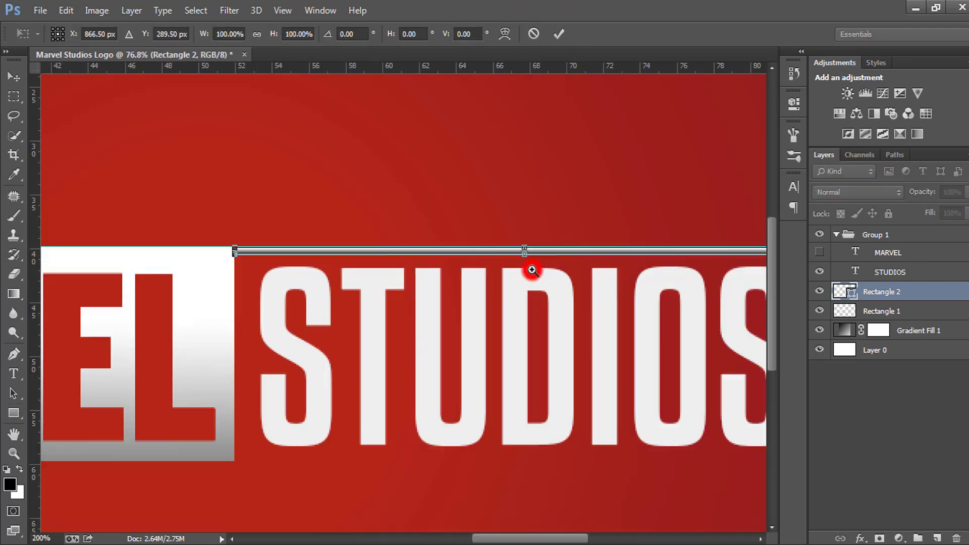
left_click(532, 270, "ctrl")
left_click(532, 270, "ctrl")
left_click(532, 270, "ctrl")
left_click_drag(514, 233, 513, 239)
left_click(558, 34)
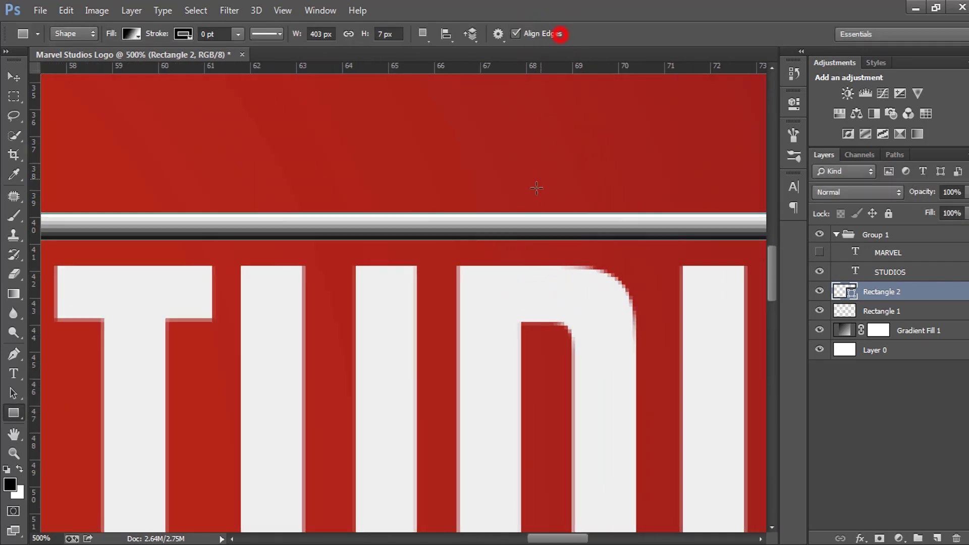
right_click(510, 205)
left_click(516, 213)
Step: Move the guide up clear of the logo, then shift the bar right off the MARVEL block and narrow it to 98.26% width
key("v")
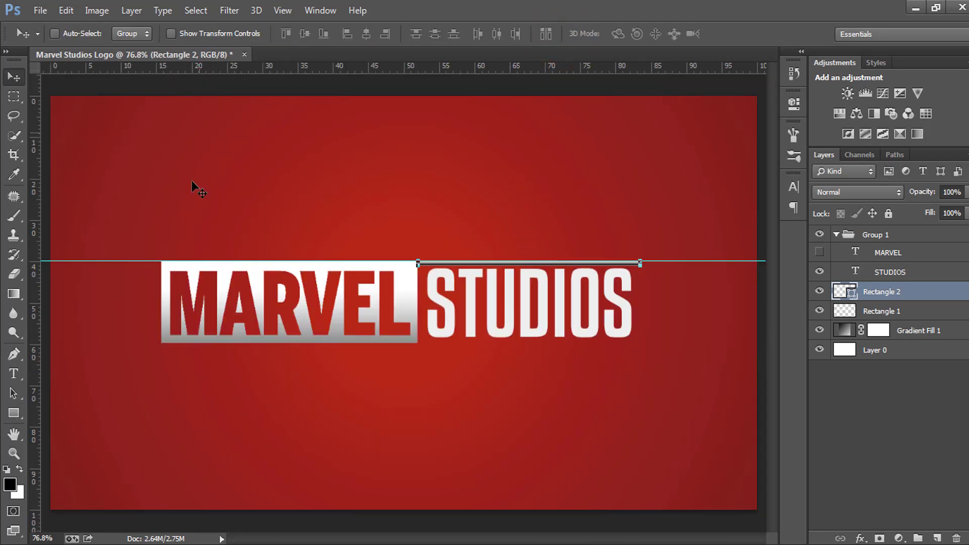
left_click_drag(146, 261, 161, 203)
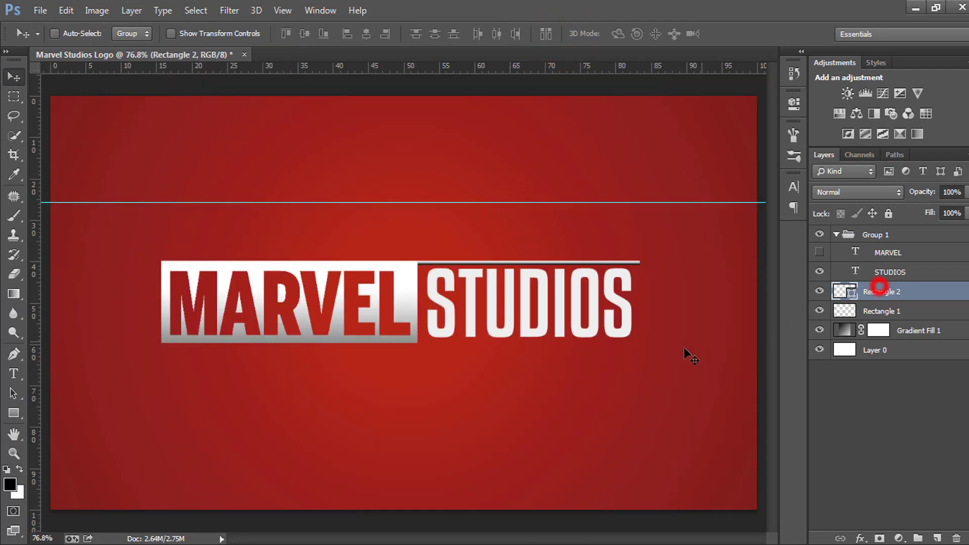
key("ctrl+t")
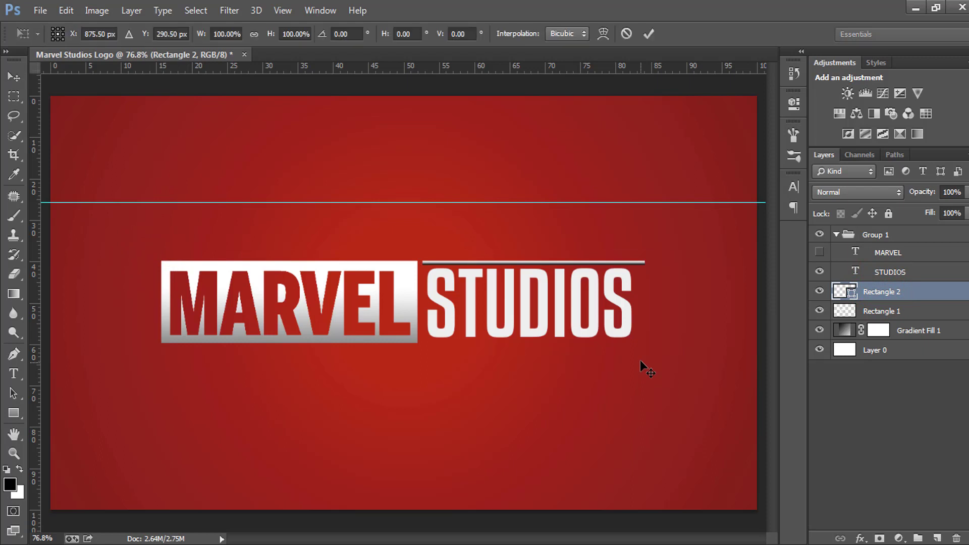
left_click(645, 262)
left_click_drag(642, 264, 618, 266)
scroll(649, 264, "up", 3)
scroll(577, 274, "down", 3)
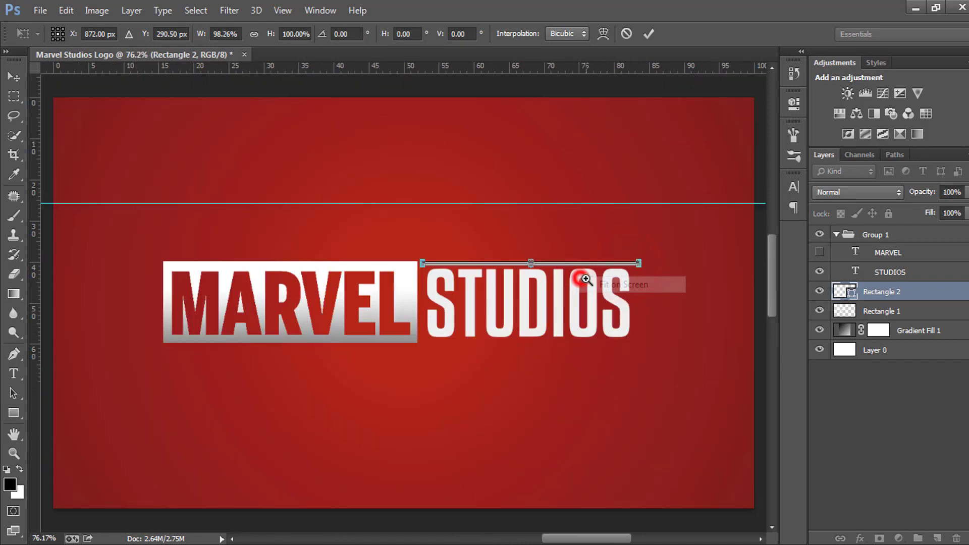
key("Return")
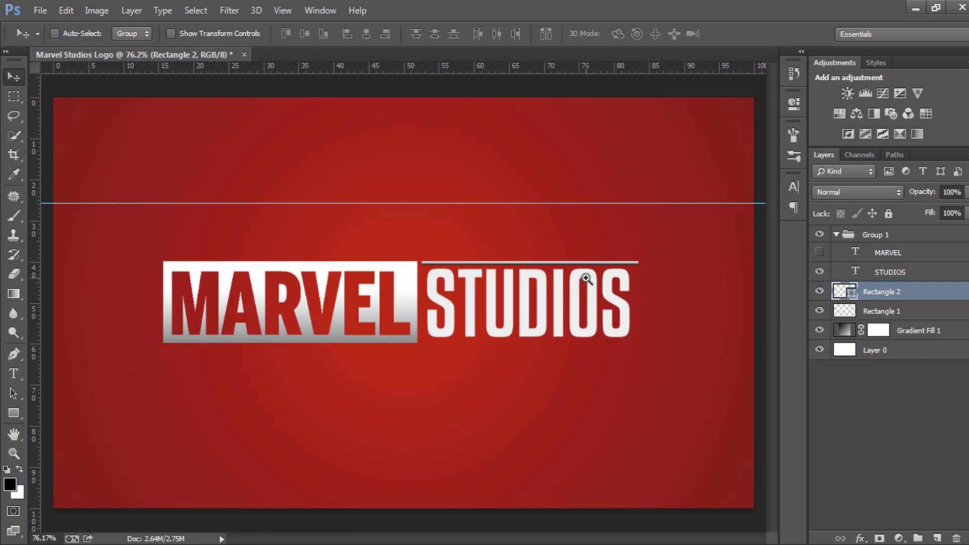
Step: In the gradient fill of the bar above STUDIOS, shift the colour midpoint close to the black stop
double_click(850, 295)
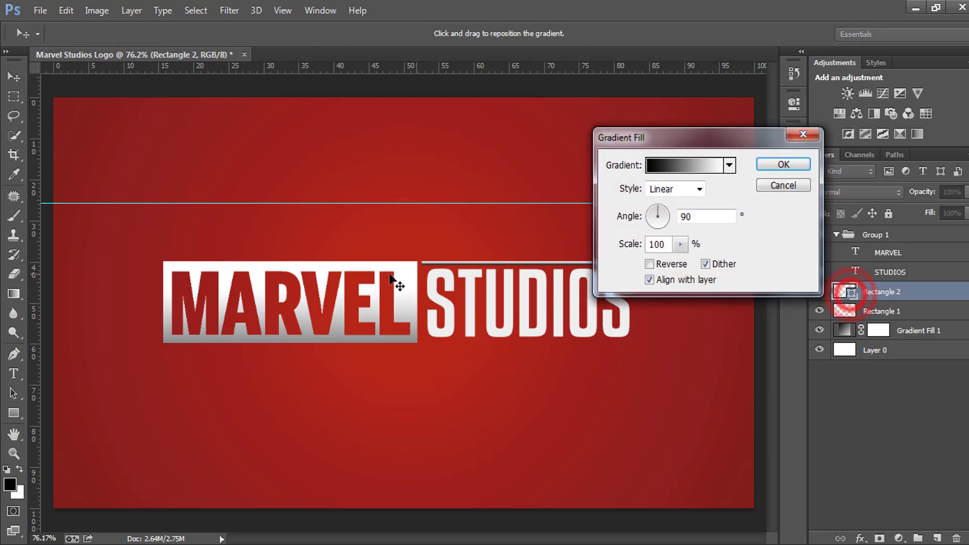
left_click(677, 167)
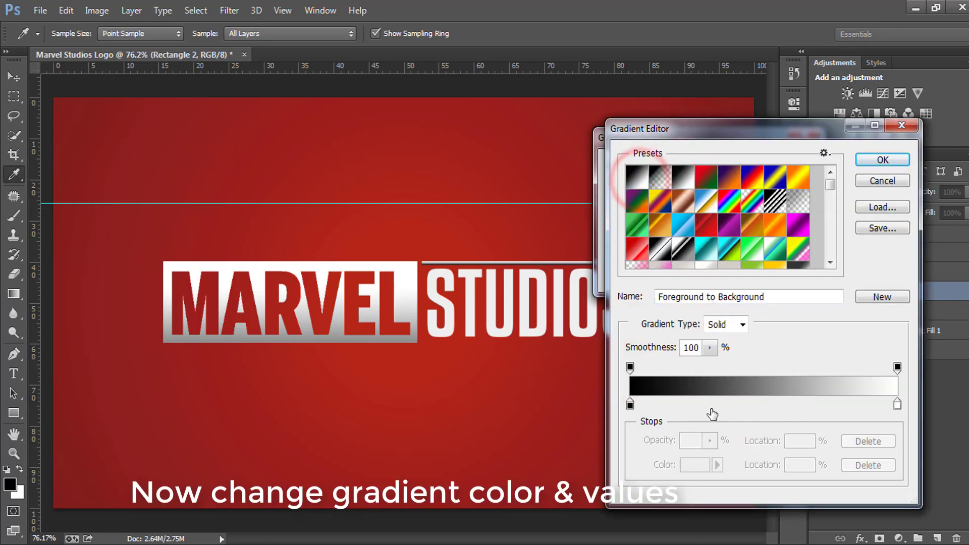
left_click(630, 404)
left_click_drag(763, 399, 686, 399)
left_click(897, 404)
left_click(763, 373)
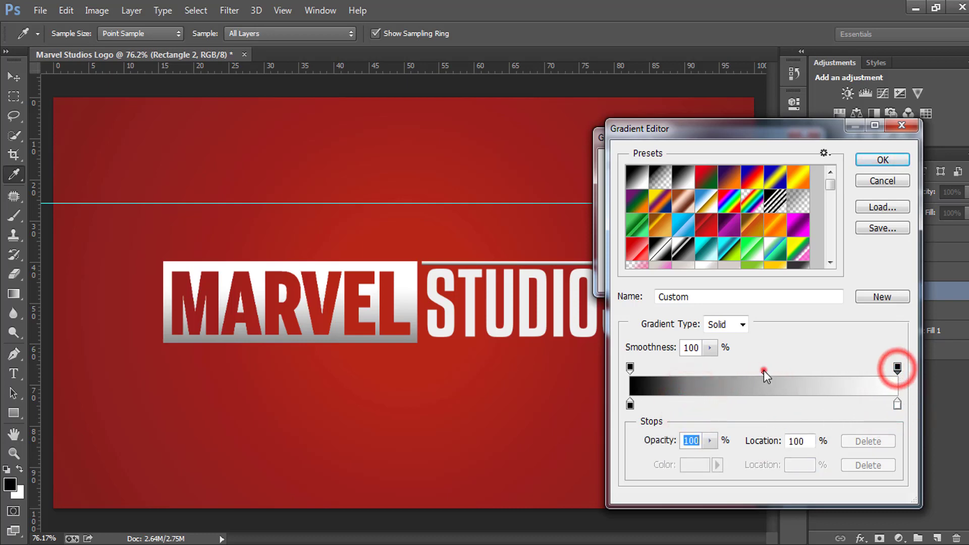
left_click(630, 403)
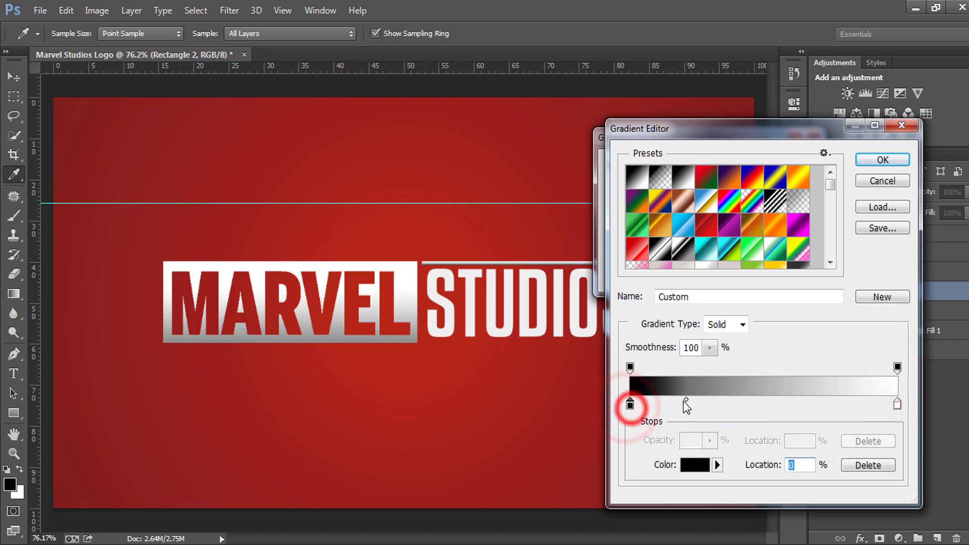
left_click_drag(686, 399, 656, 399)
Step: Try pulling the bar gradient's white colour stop inward and its end opacity stop to 84%
left_click(897, 404)
left_click_drag(898, 405, 824, 406)
left_click_drag(897, 367, 866, 381)
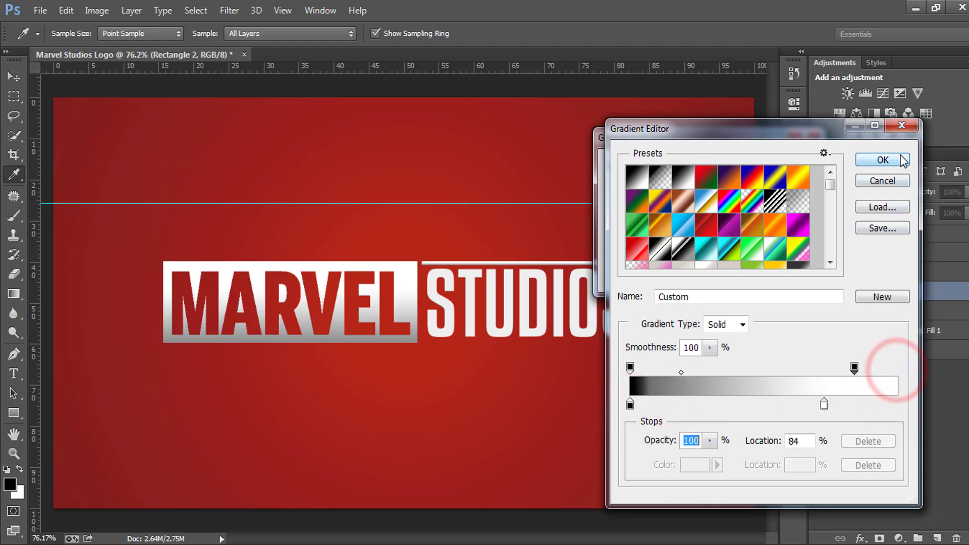
left_click(897, 160)
Step: Return the bar gradient's end opacity stop to the far end, place the white colour stop at 97% and apply the fill
left_click(690, 166)
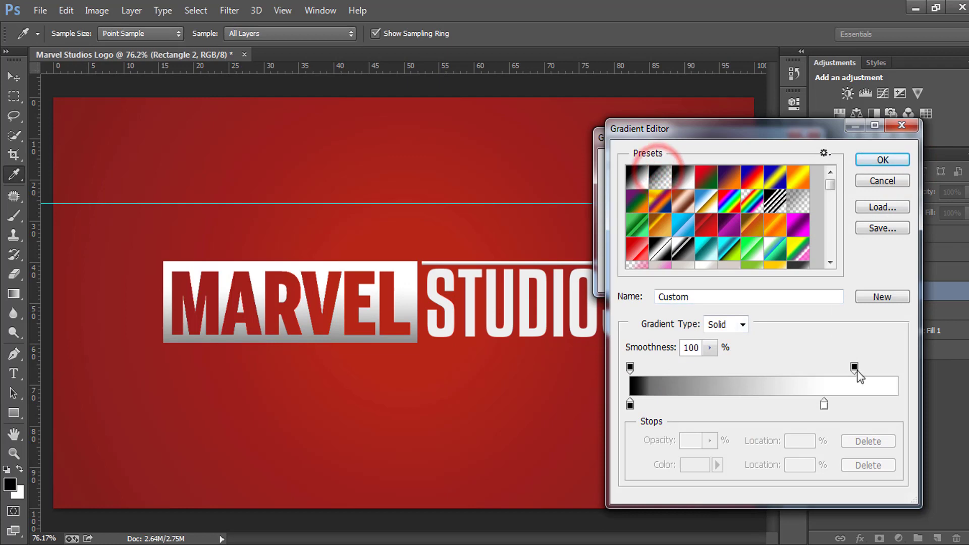
left_click_drag(858, 369, 897, 368)
left_click_drag(822, 404, 888, 404)
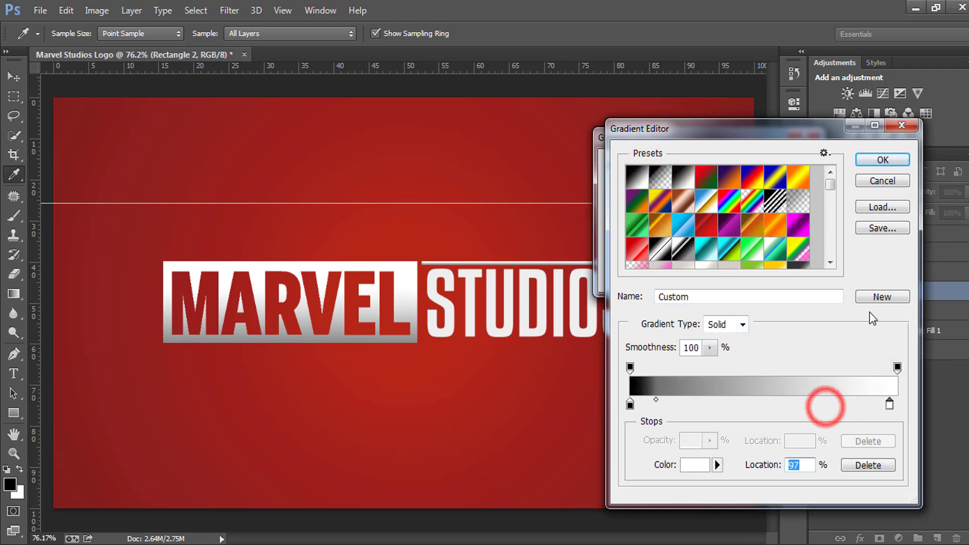
left_click(881, 159)
left_click(779, 164)
Step: Place a duplicate of the bar just below STUDIOS and remove the horizontal guide from the canvas
left_click(880, 291)
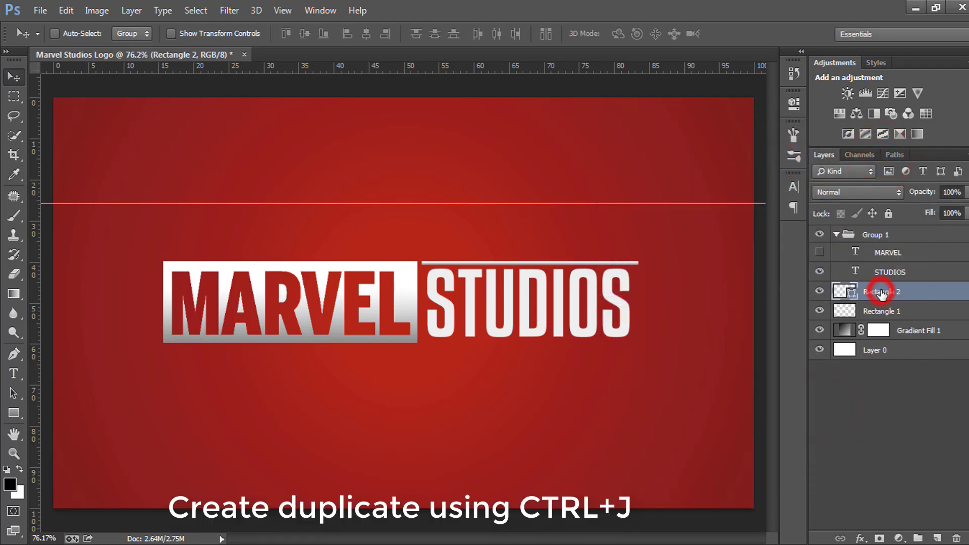
key("ctrl+j")
key("shift+Down")
key("shift+Down")
key("shift+Down")
key("shift+Down")
key("shift+Down")
key("shift+Down")
key("shift+Down")
key("shift+Down")
key("shift+Down")
key("shift+Down")
key("shift+Down")
key("shift+Down")
key("shift+Down")
key("shift+Down")
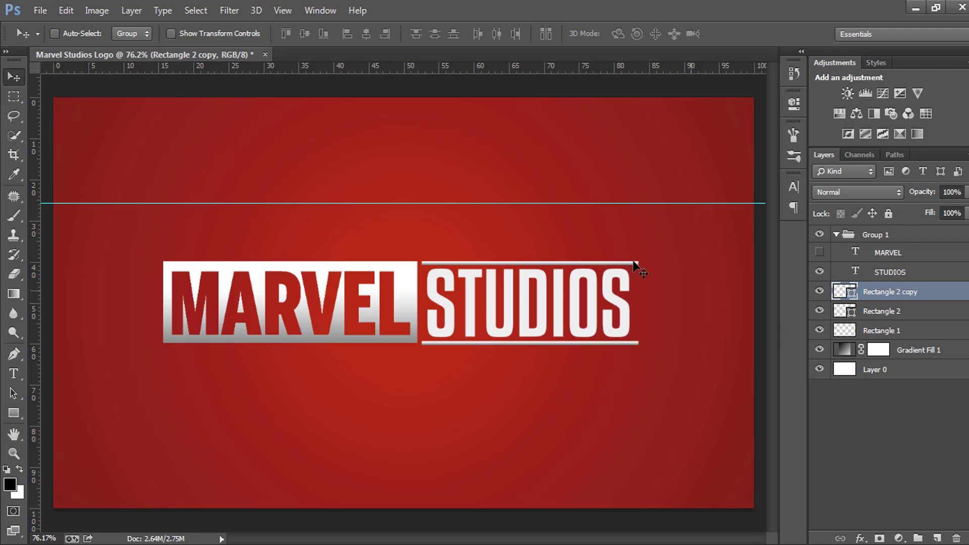
left_click_drag(513, 186, 526, 92)
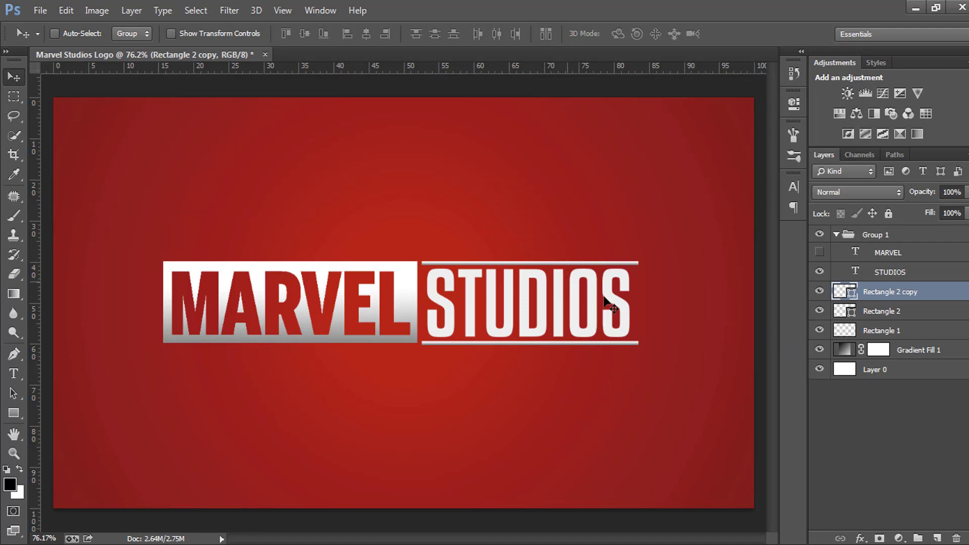
Step: Load the STUDIOS letters as a selection and rasterize the text layer
left_click(855, 273, "ctrl")
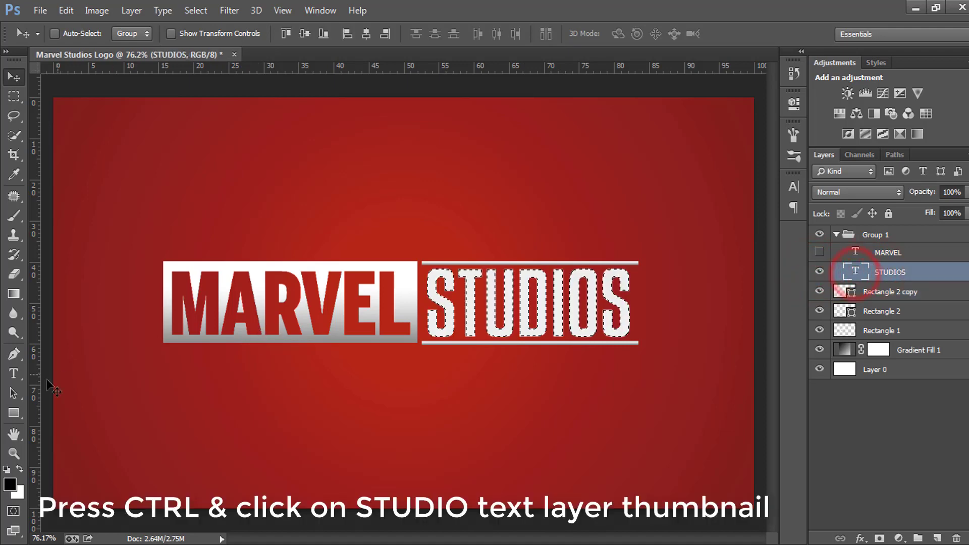
left_click(13, 293)
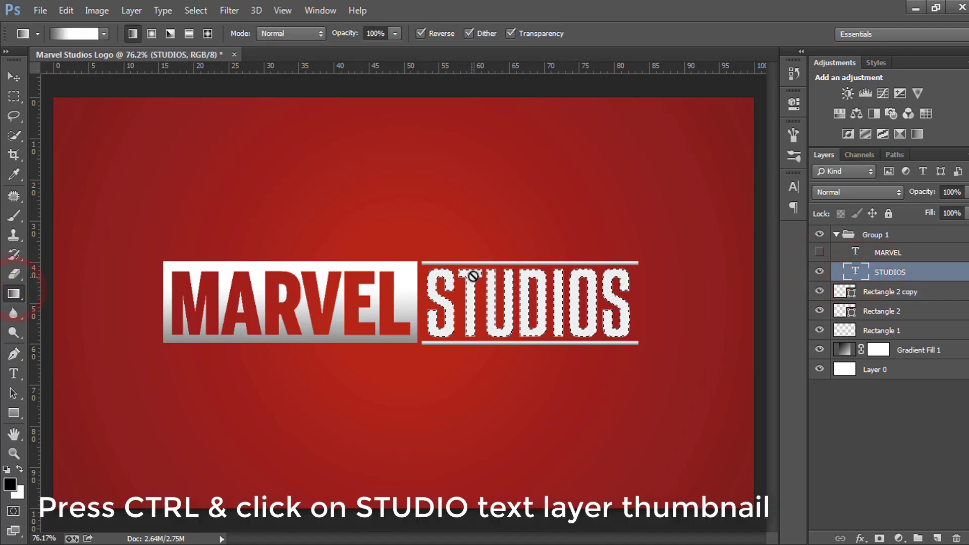
right_click(896, 272)
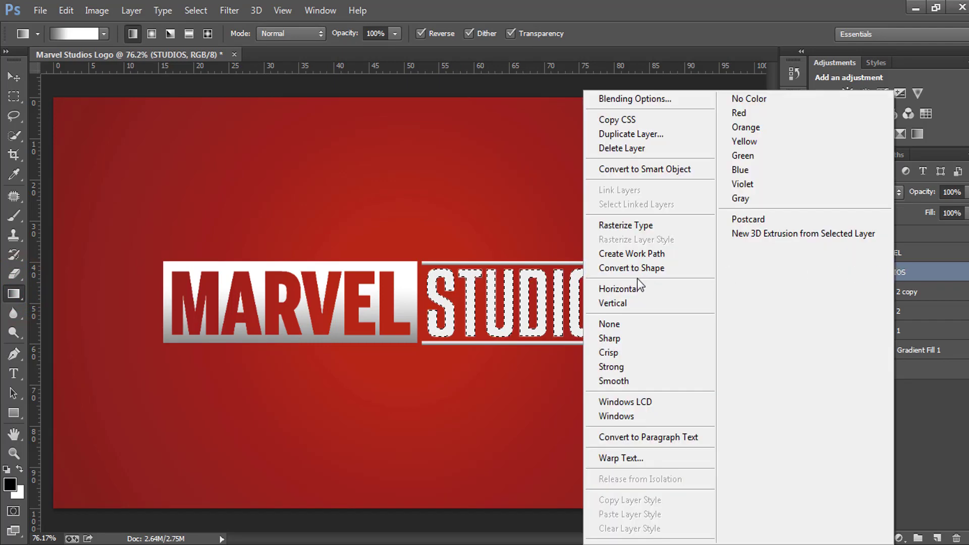
left_click(616, 223)
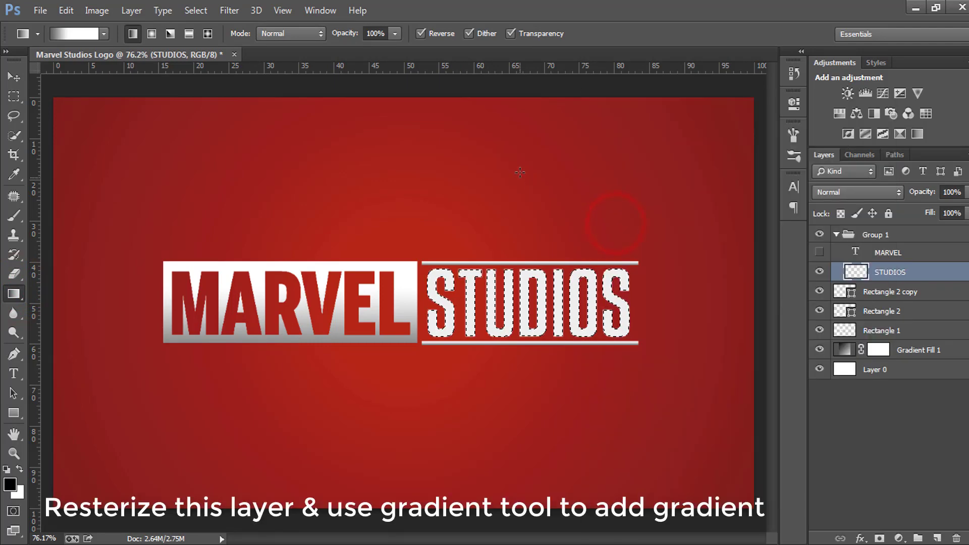
Step: Fill the selected STUDIOS letters with a vertical linear gradient from white at the top to gray at the bottom, then deselect
left_click_drag(520, 170, 520, 234)
left_click_drag(522, 321, 523, 237)
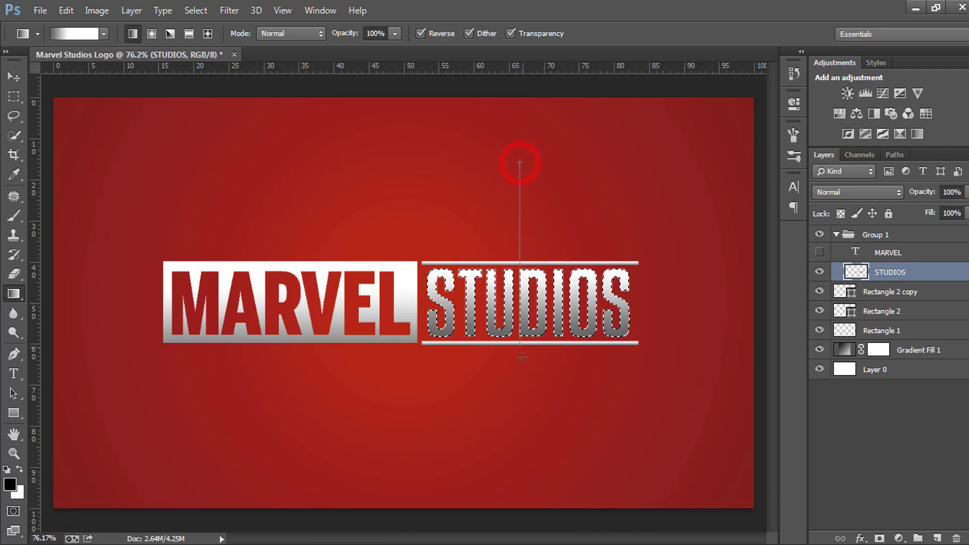
left_click_drag(522, 358, 522, 357)
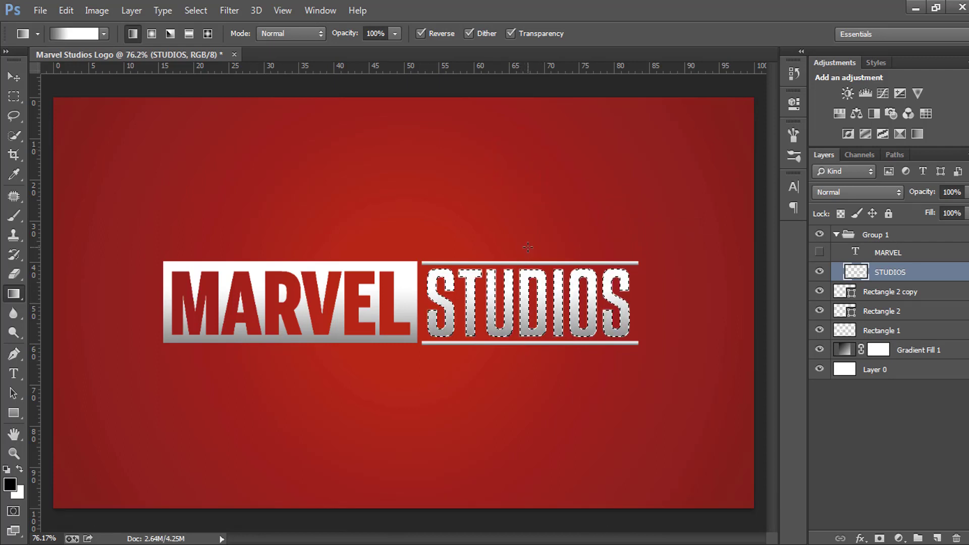
key("ctrl+d")
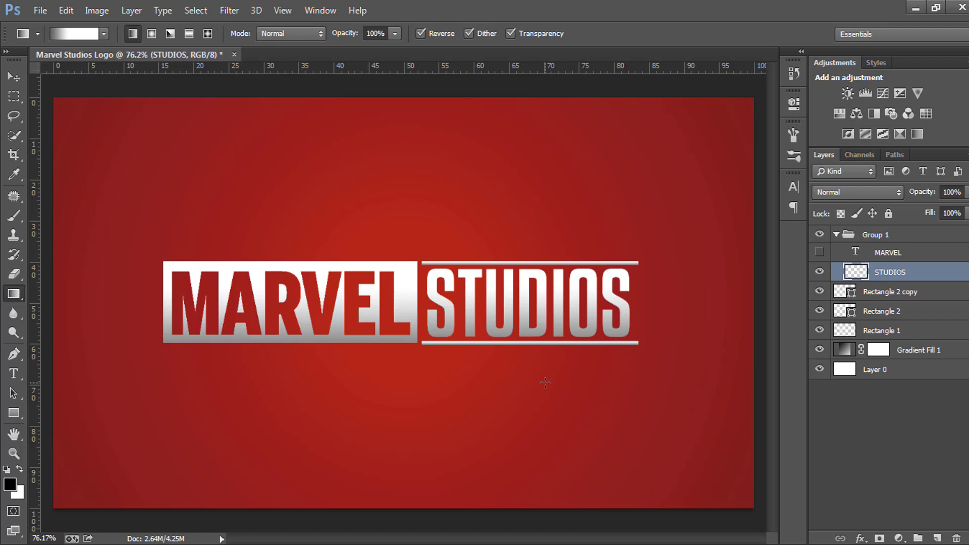
Step: Group the two bar layers, Rectangle 2 and Rectangle 2 copy
left_click(552, 320, "ctrl")
left_click(552, 320, "ctrl")
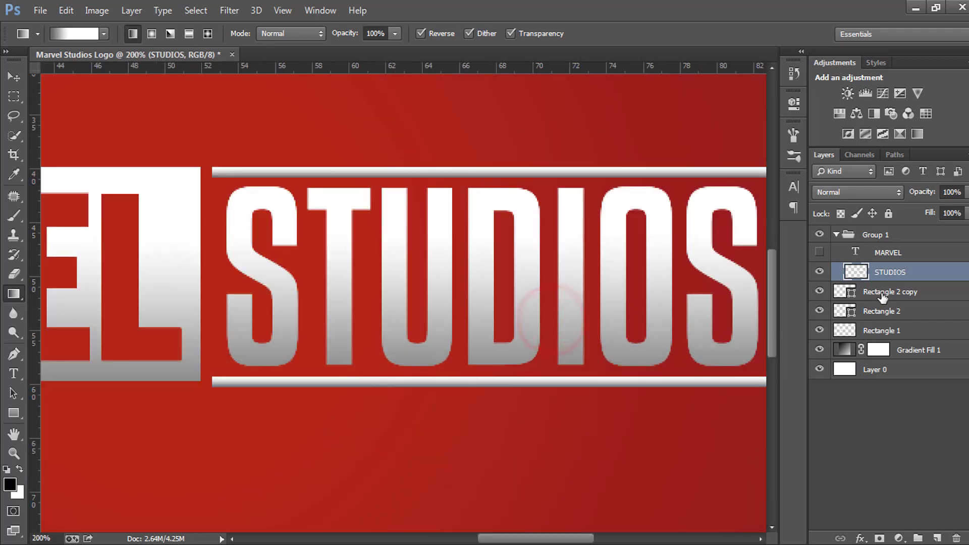
left_click(819, 292)
left_click(818, 310)
left_click(820, 291)
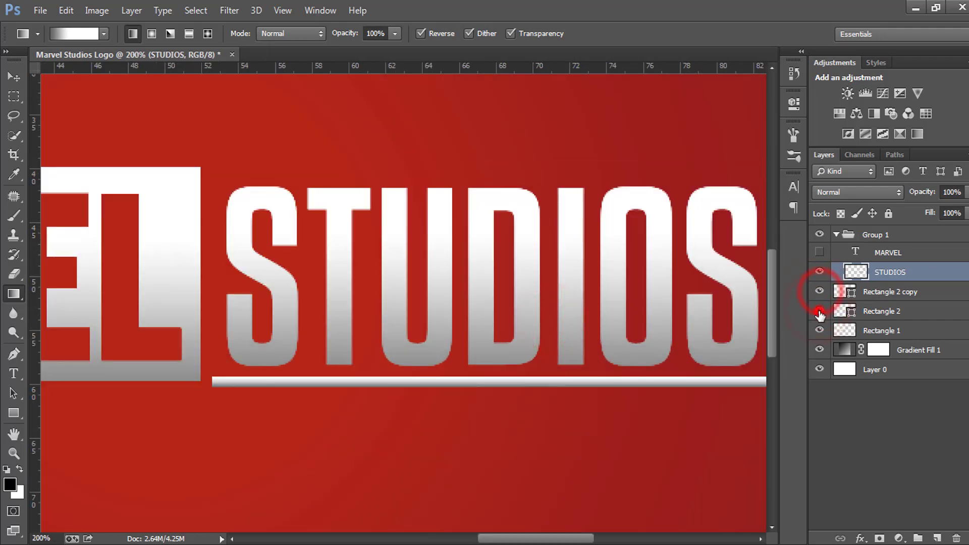
left_click(819, 311)
left_click(879, 315)
left_click(878, 293, "shift")
key("ctrl+g")
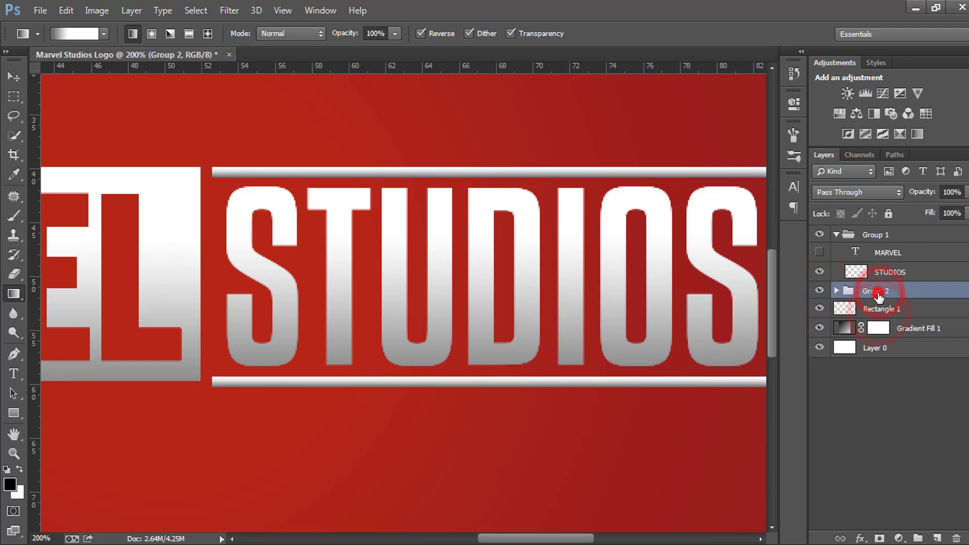
Step: Narrow the bar group slightly by pulling its outer end in toward the last letter of STUDIOS
key("ctrl+t")
key("ctrl+0")
scroll(638, 303, "up", 3)
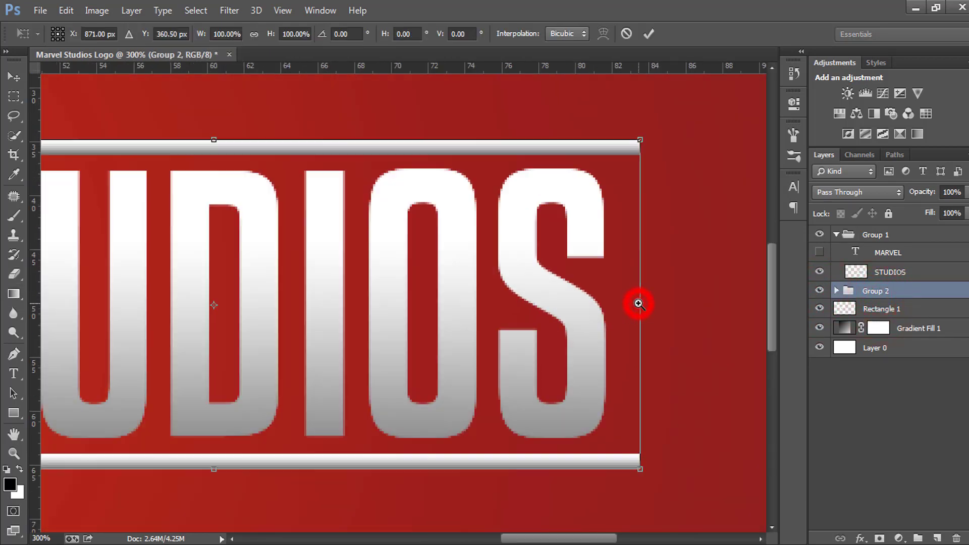
left_click_drag(637, 303, 636, 304)
key("Return")
key("g")
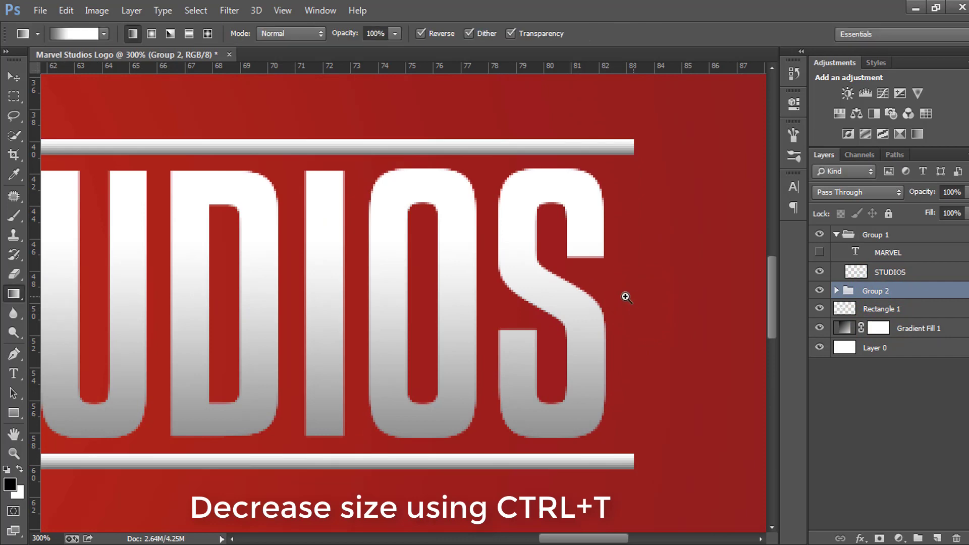
key("ctrl+0")
key("v")
Step: Narrow the bar group a little more on both sides so that it stays centred on STUDIOS
left_click(855, 271)
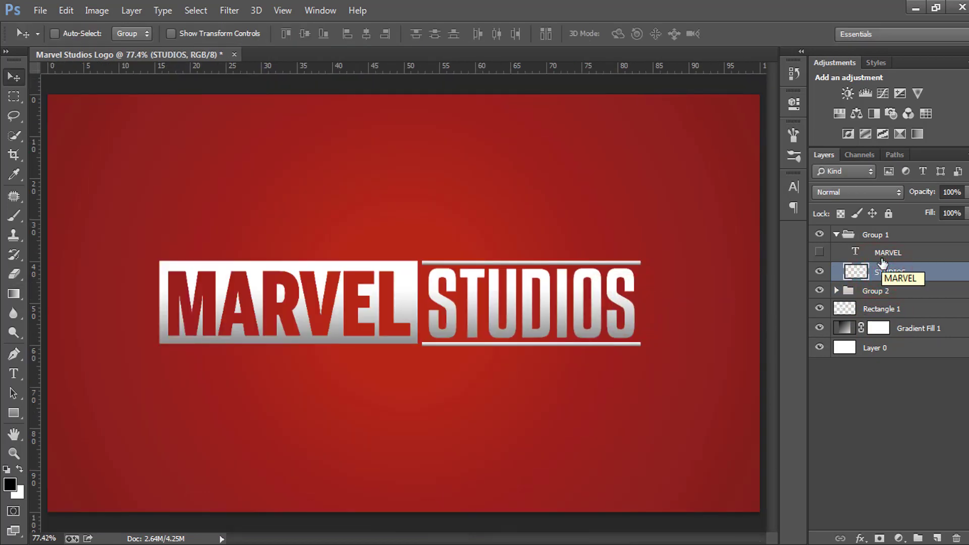
left_click(880, 291)
key("ctrl+t")
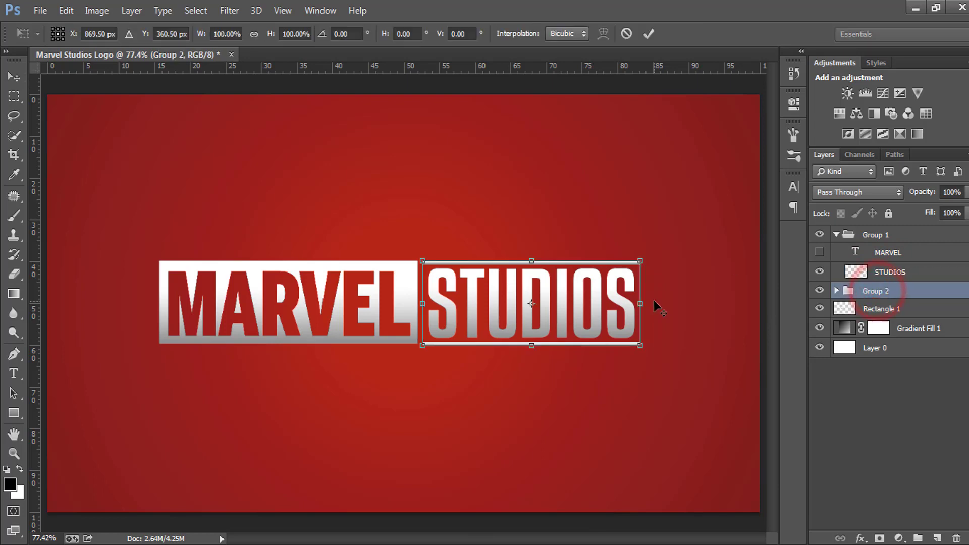
left_click(629, 306)
left_click(628, 306)
left_click_drag(676, 302, 674, 303)
key("Return")
key("ctrl+0")
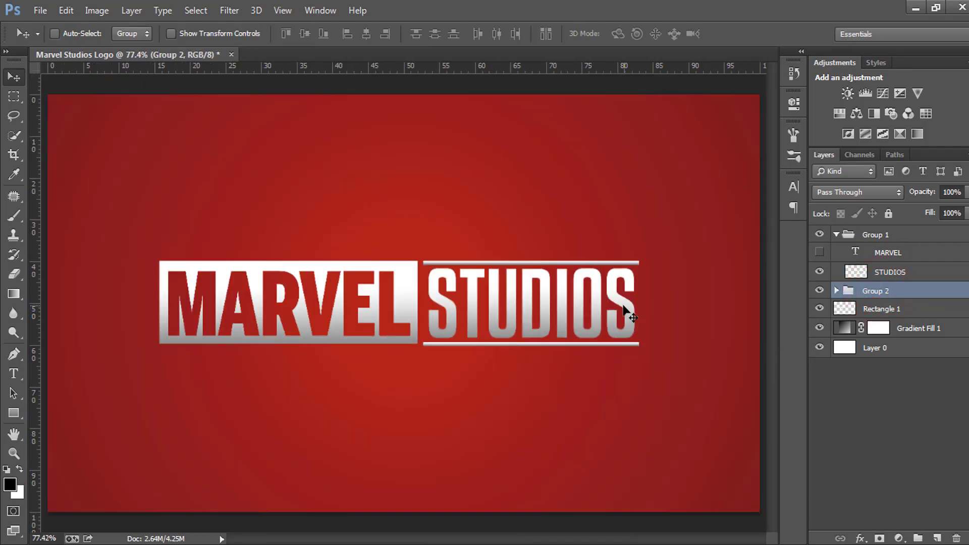
Step: Nudge the bar below STUDIOS up until its lower edge lines up with the bottom of the MARVEL block
left_click(442, 267)
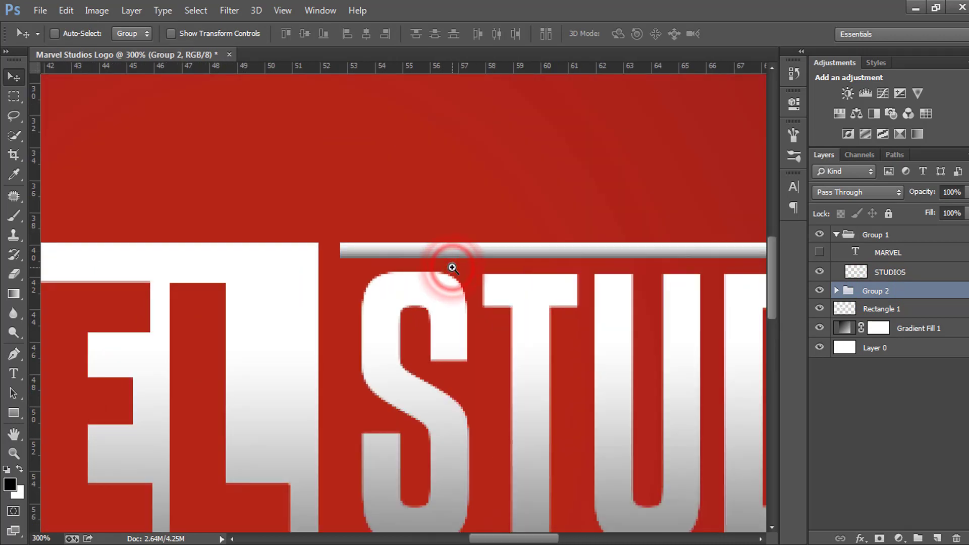
scroll(361, 306, "down", 3)
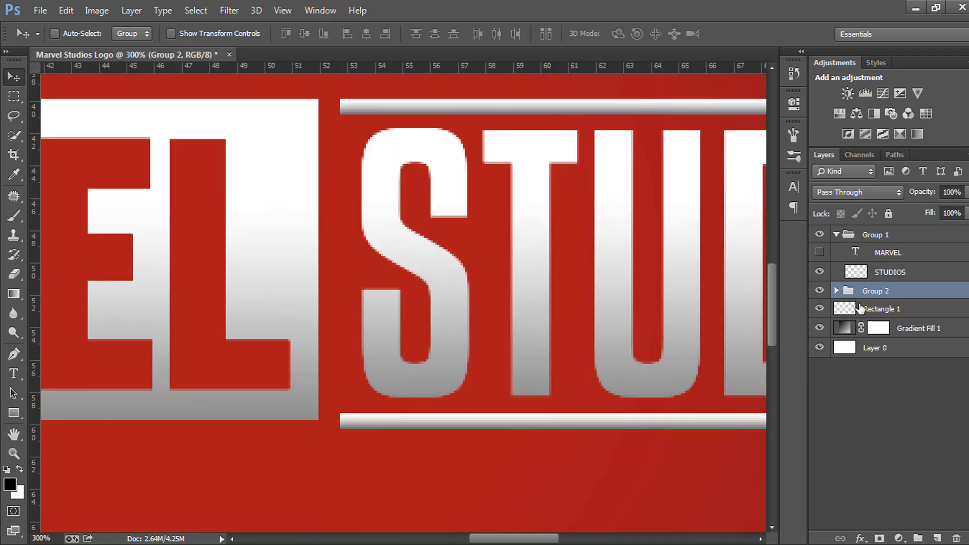
left_click(836, 290)
left_click(819, 308)
left_click(819, 308)
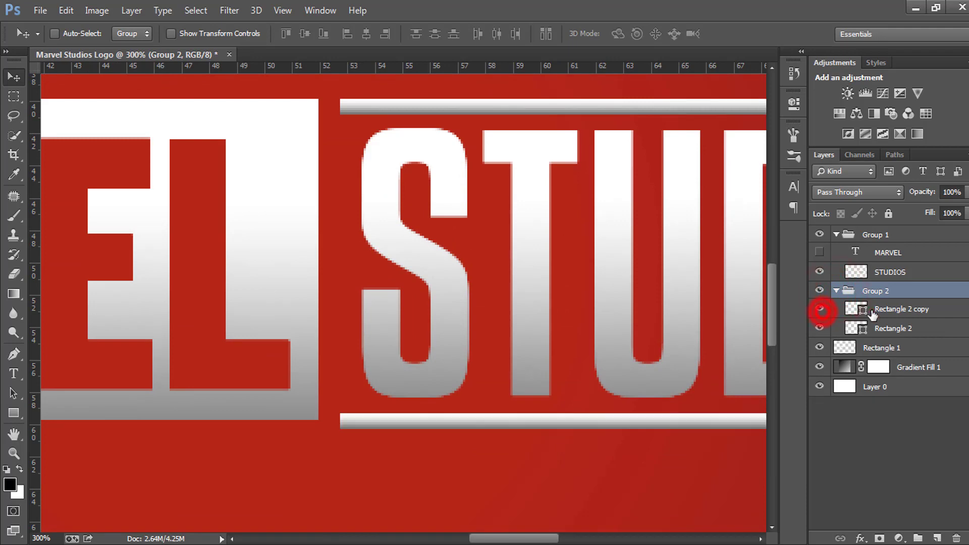
left_click(868, 309)
key("Up")
key("Up")
key("Up")
key("Up")
key("Up")
key("Up")
key("Up")
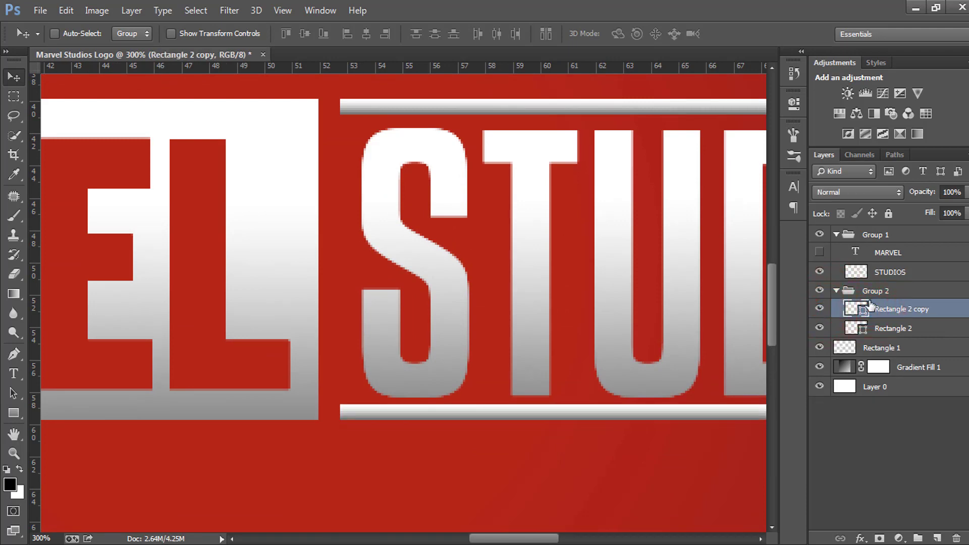
Step: Nudge the STUDIOS lettering up slightly to centre it between the two bars
left_click(882, 278)
key("Up")
key("Up")
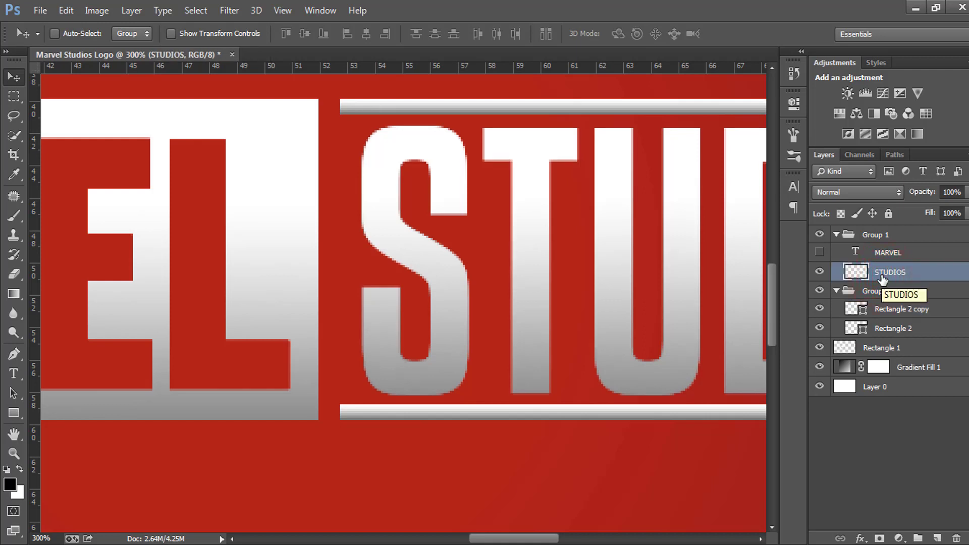
Step: Check the bars' alignment with the MARVEL block's top and bottom edges, using a temporary horizontal guide along the top
left_click_drag(387, 71, 378, 98)
left_click(379, 98, "ctrl")
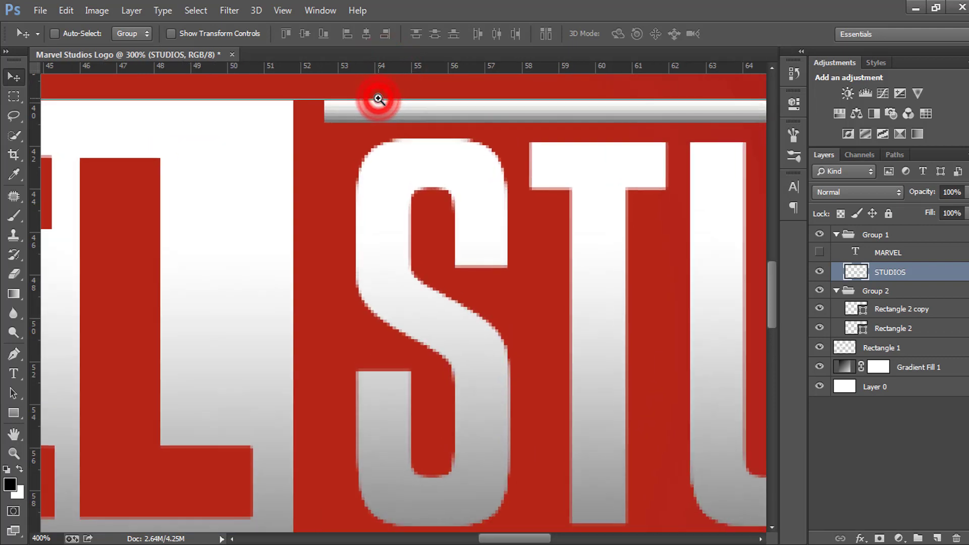
right_click(379, 98)
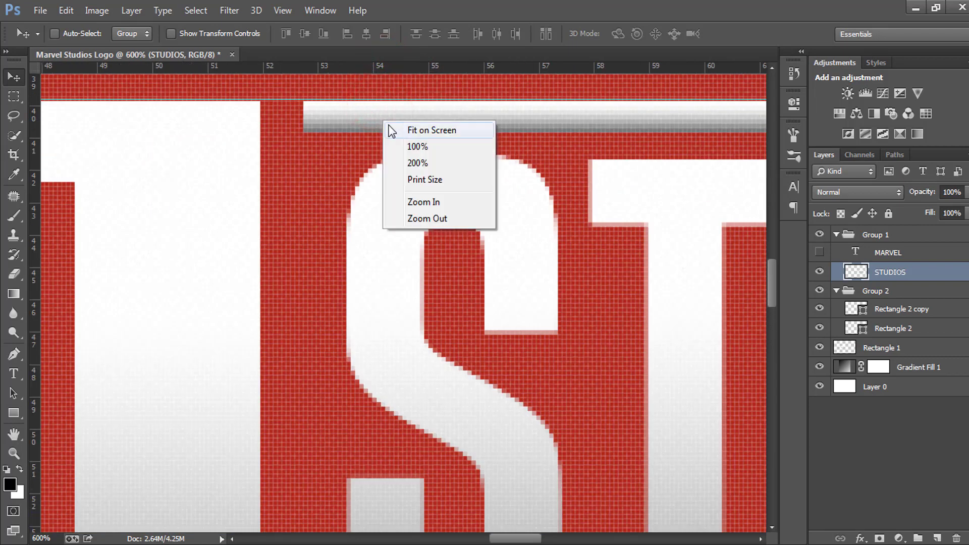
left_click(398, 140)
left_click(448, 343)
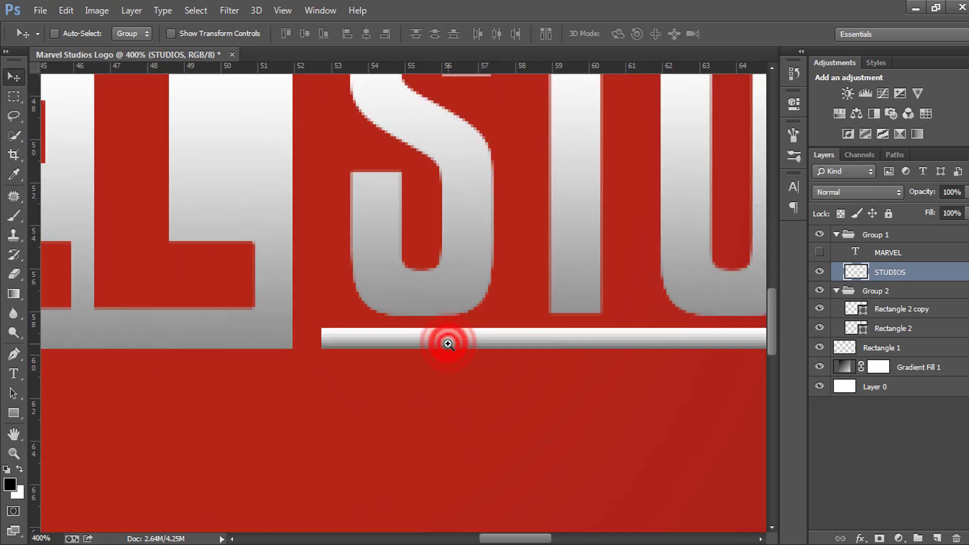
right_click(382, 327)
left_click(392, 337)
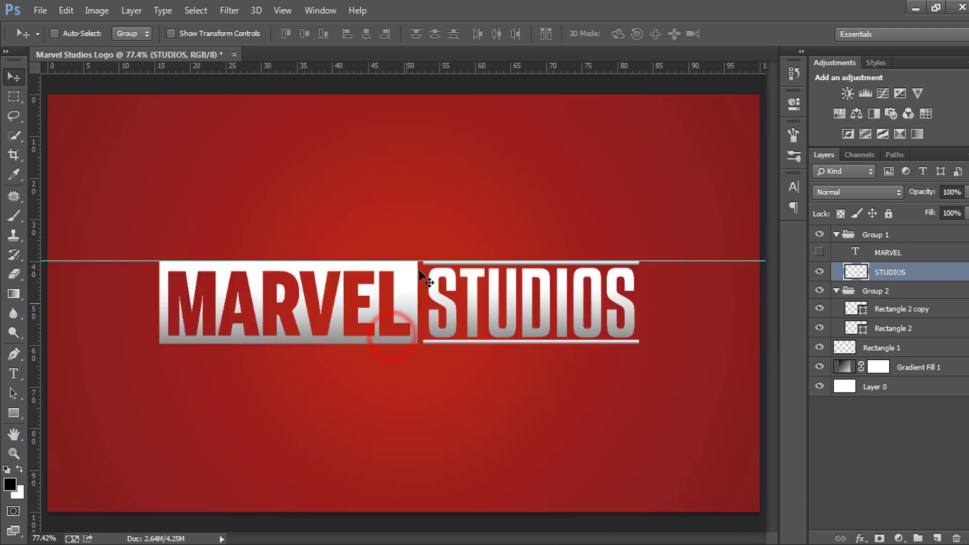
left_click_drag(89, 261, 217, 70)
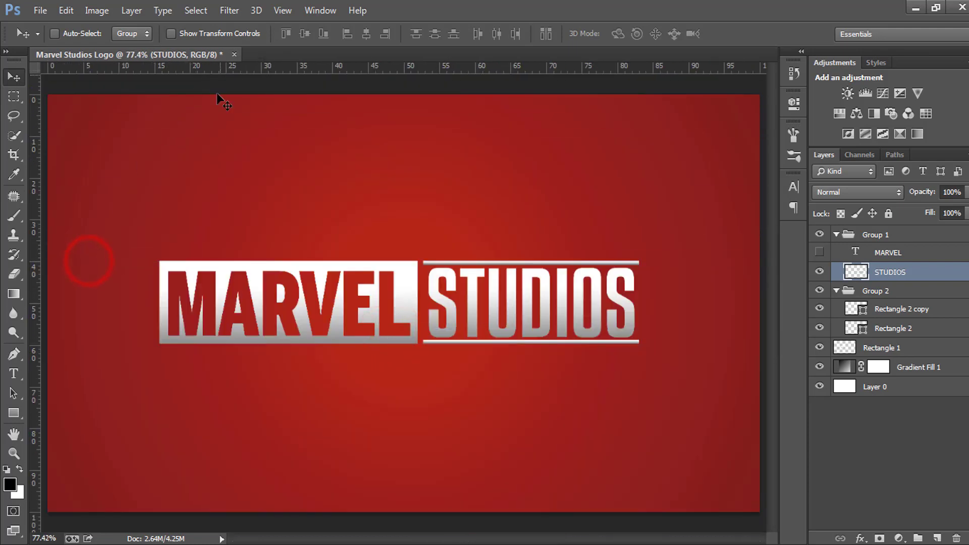